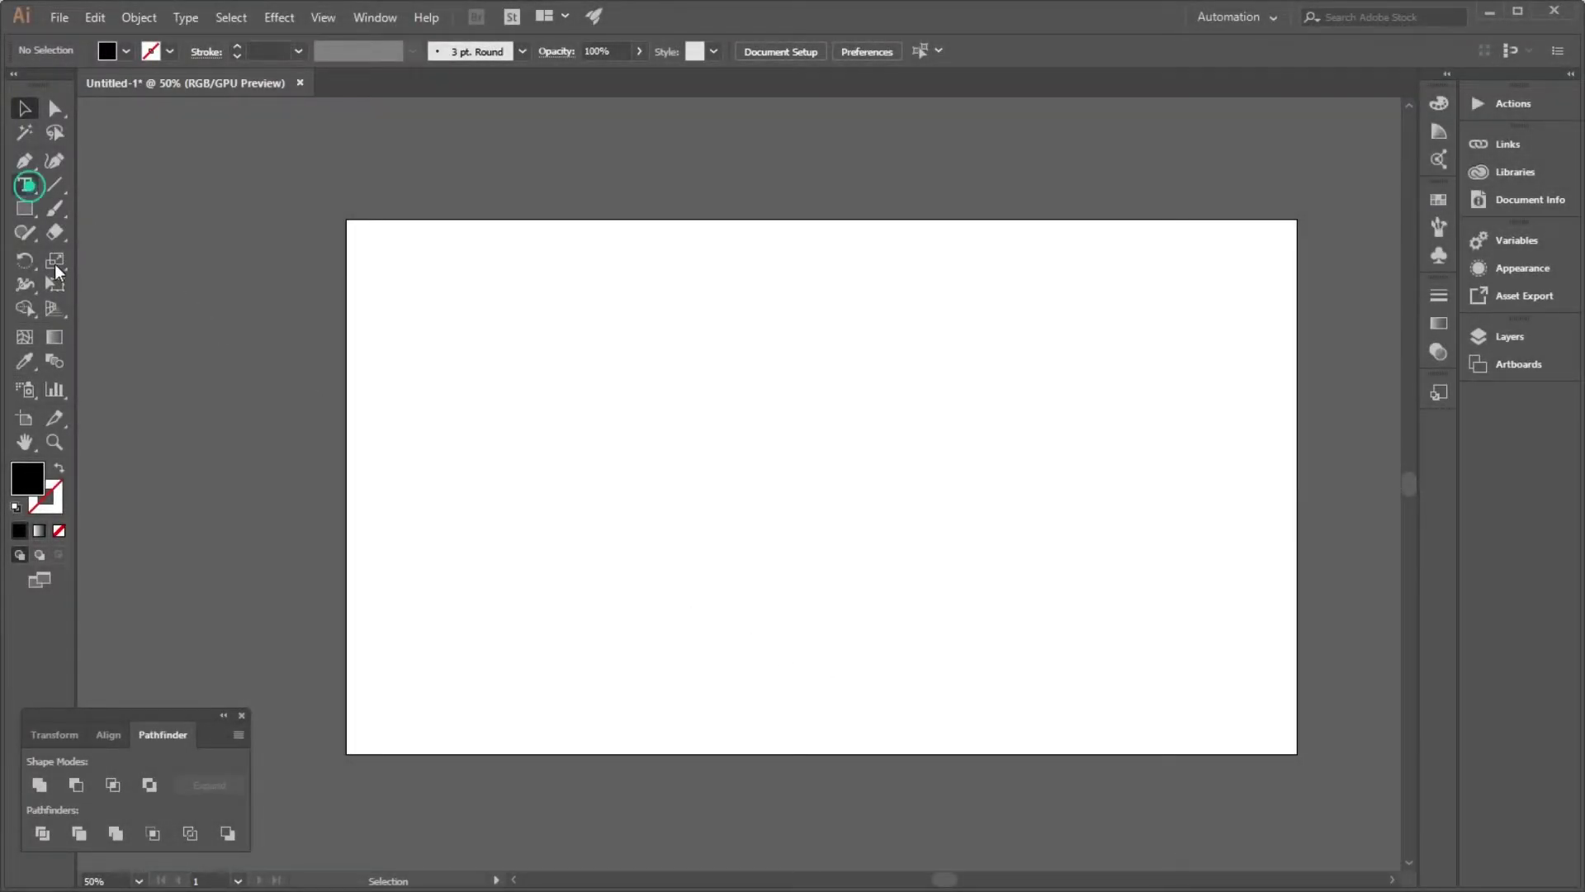
Create a letter K text object at 72 pt near the artboard centre.
left_click(25, 185)
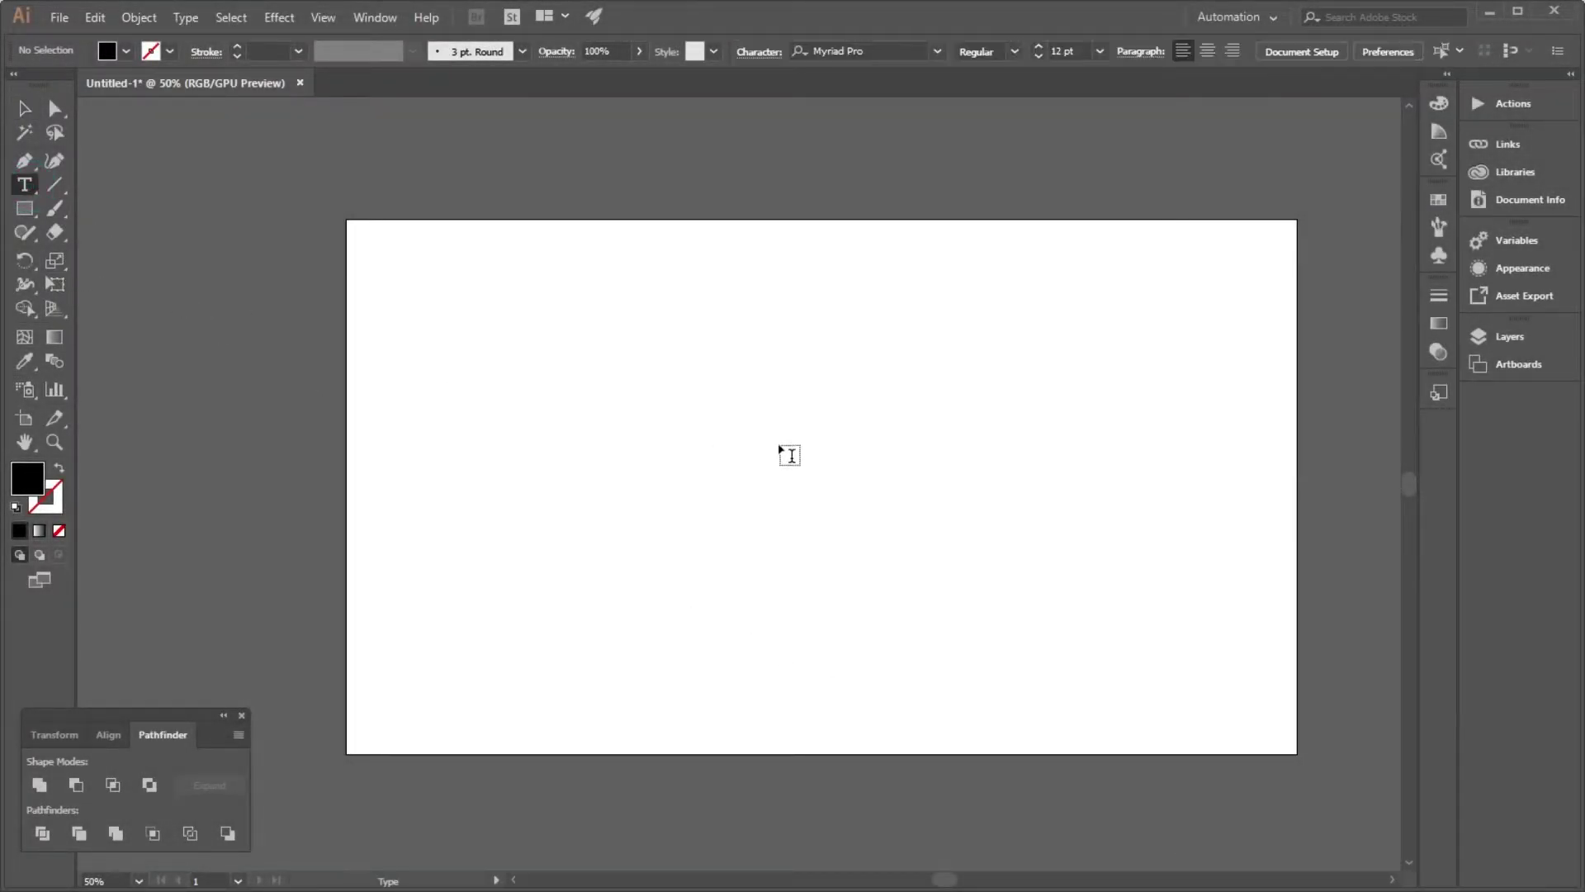
key("ctrl+1")
left_click(731, 427)
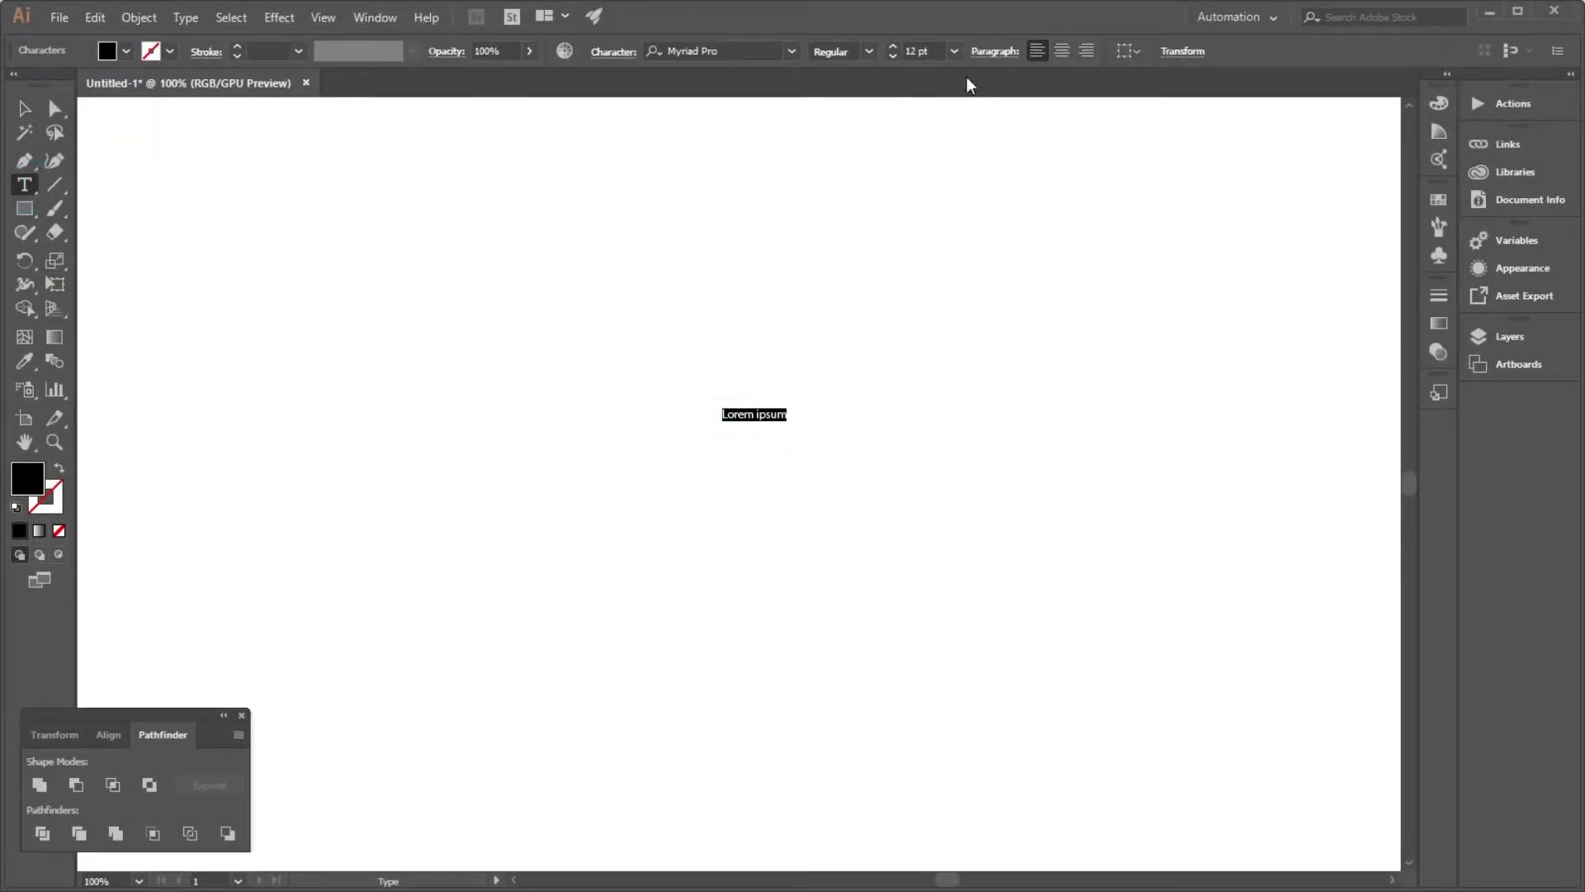
left_click(954, 52)
left_click(982, 400)
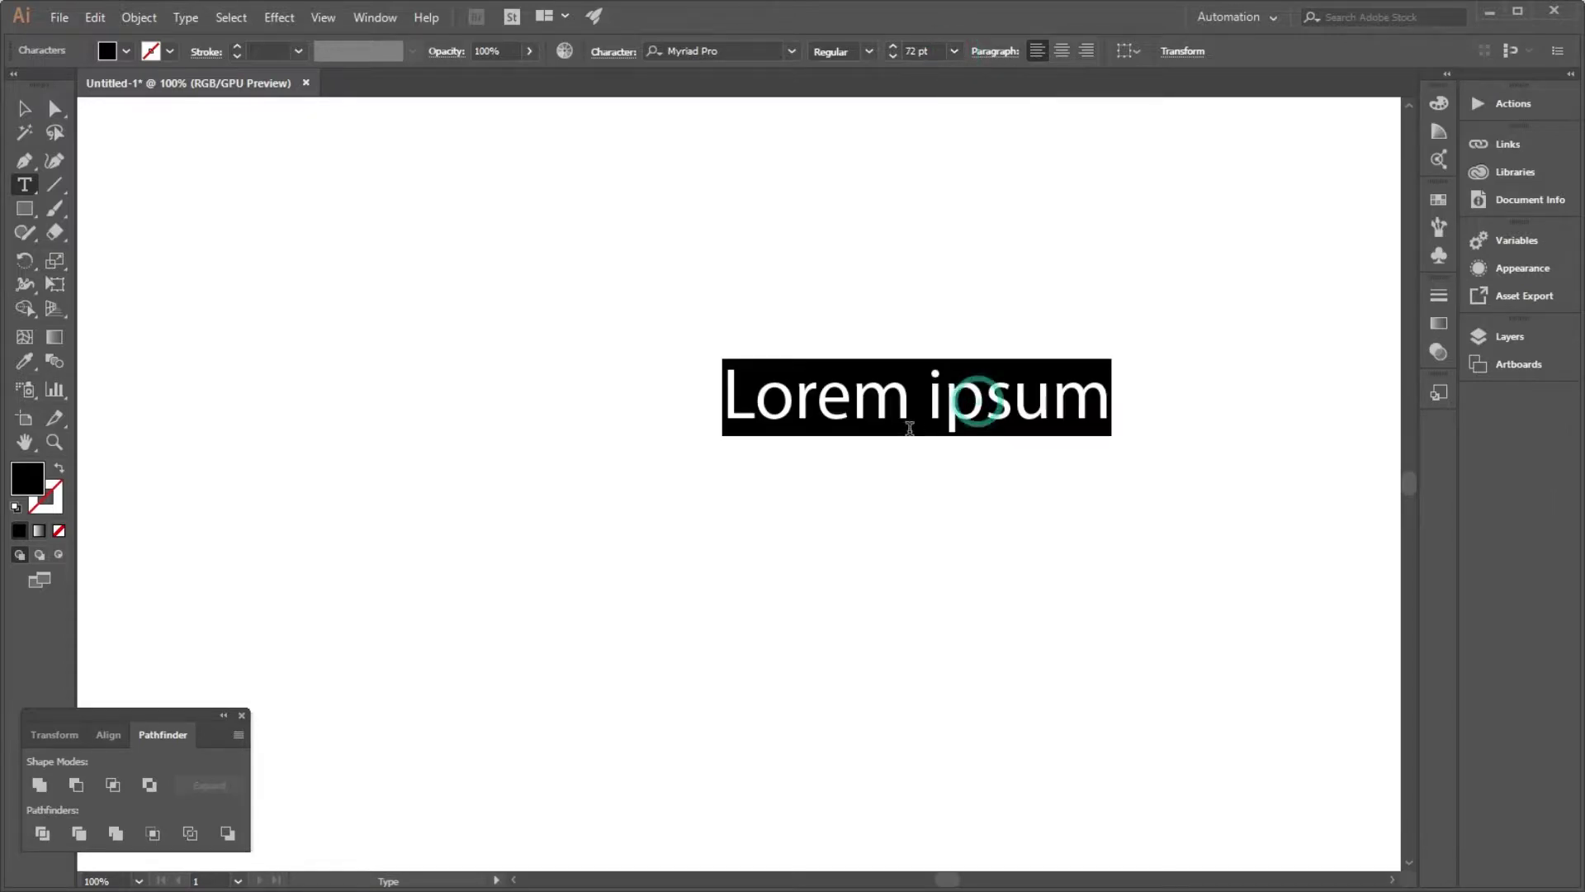
type("K")
key("Escape")
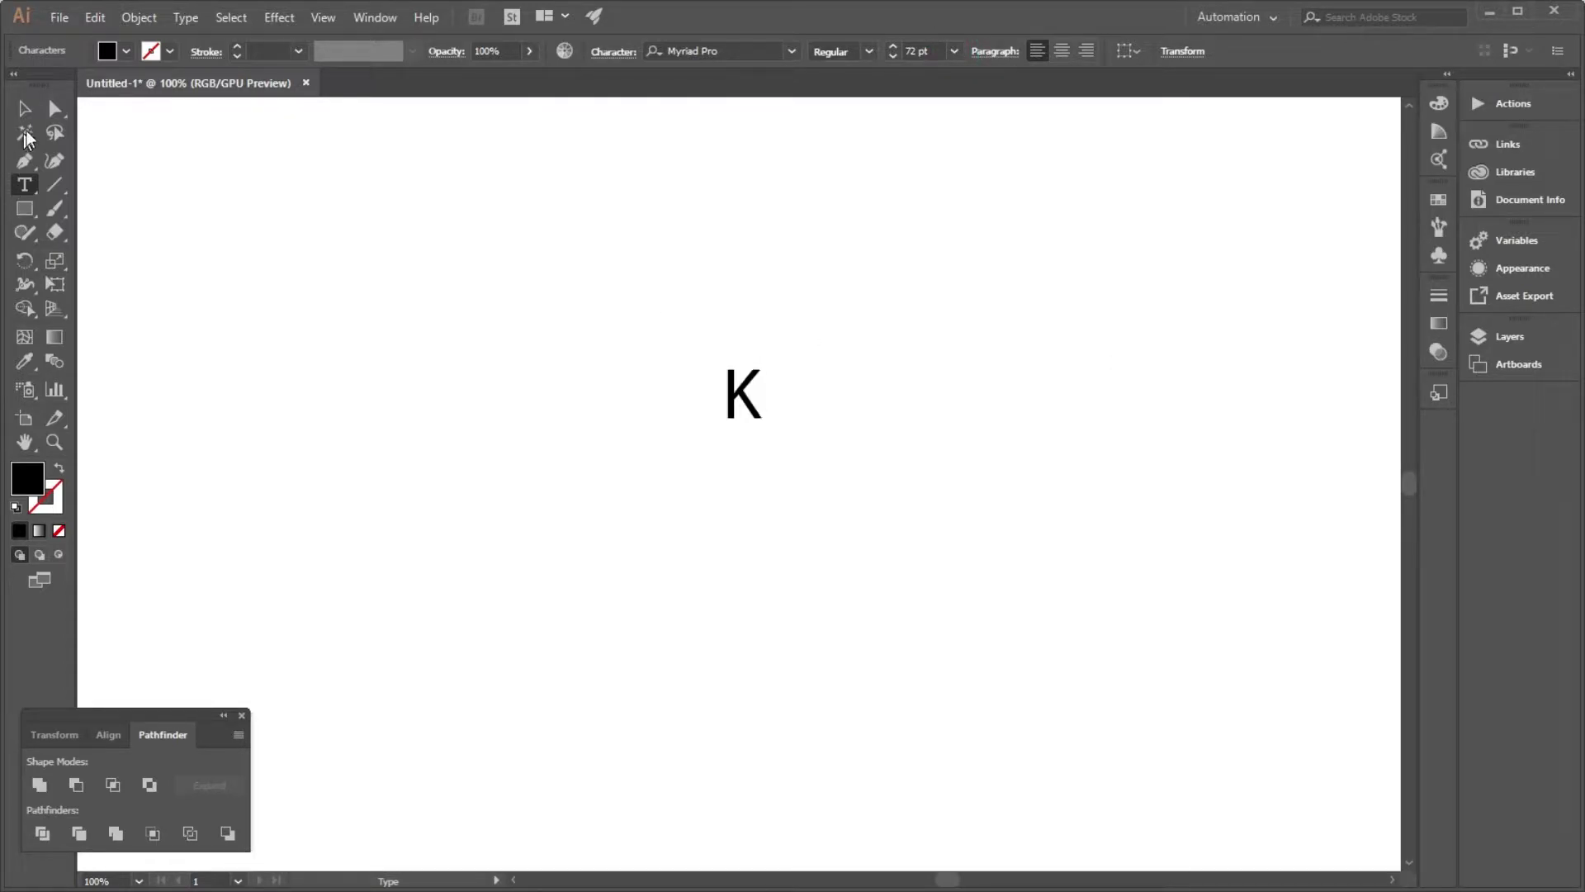
Scale the K up to about 1152 pt and centre it on the artboard.
left_click_drag(758, 405, 981, 478)
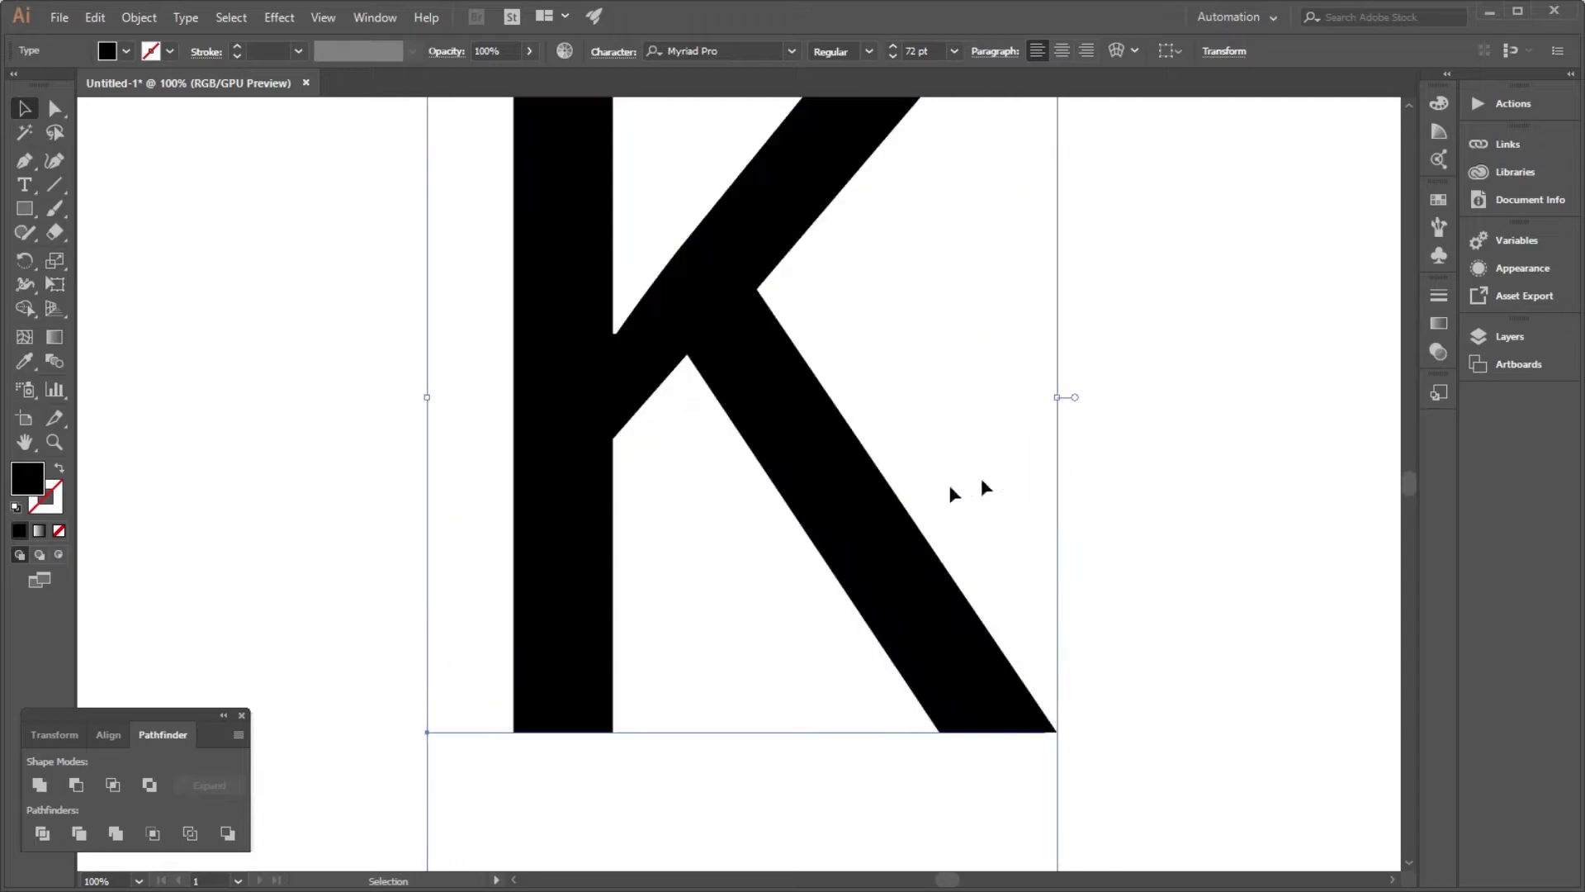
key("ctrl+minus")
left_click_drag(752, 479, 788, 547)
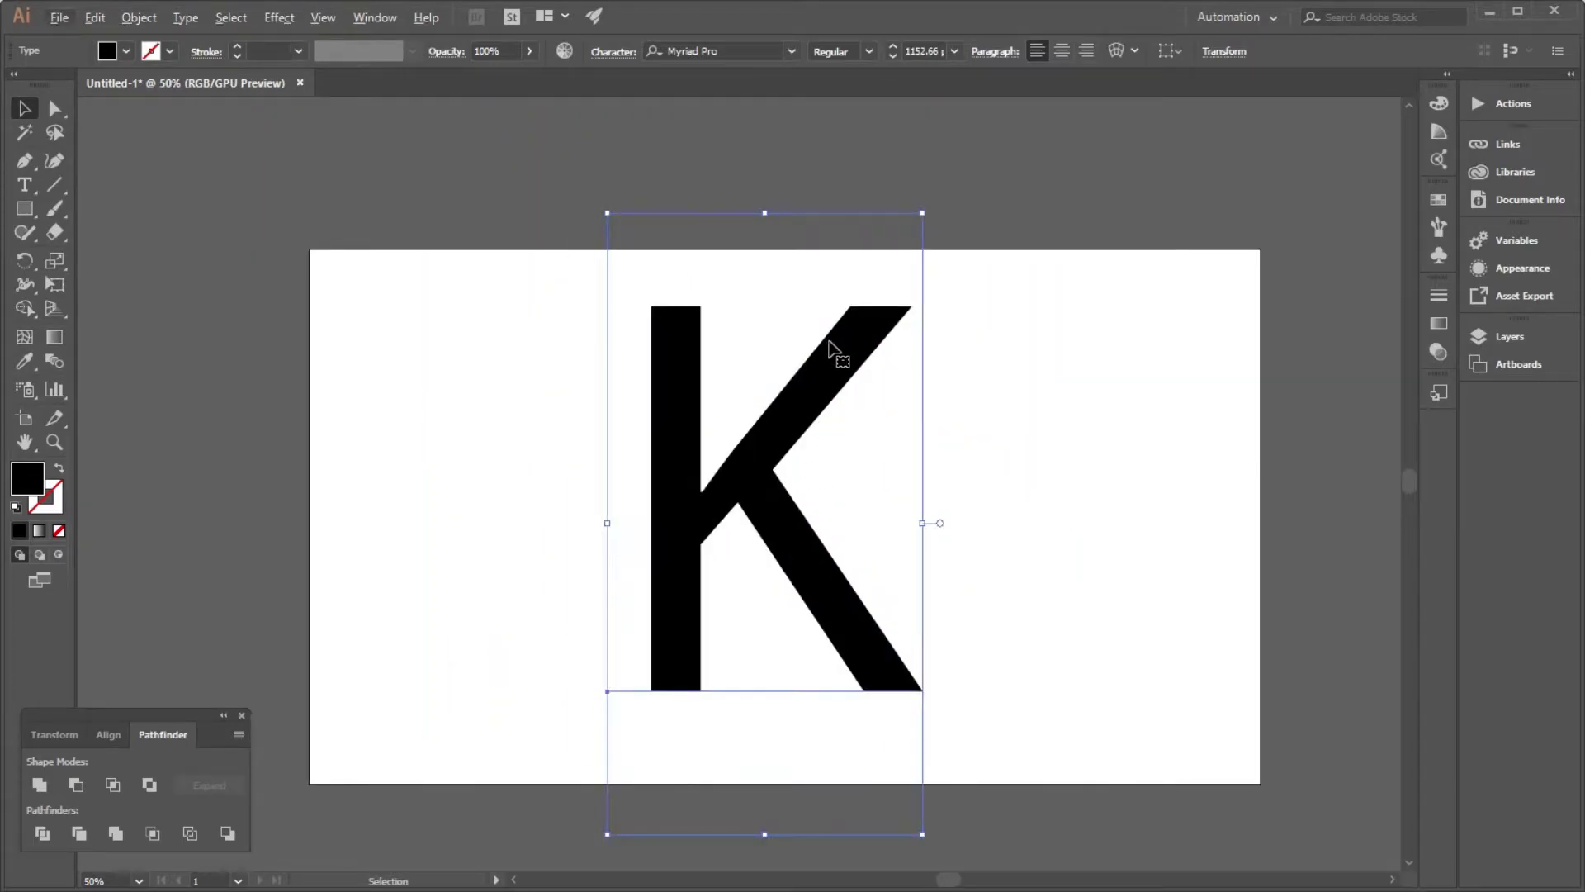
scroll(785, 216, "up", 1)
Set the K's font to Nexa Black Italic and nudge it slightly lower.
left_click(738, 52)
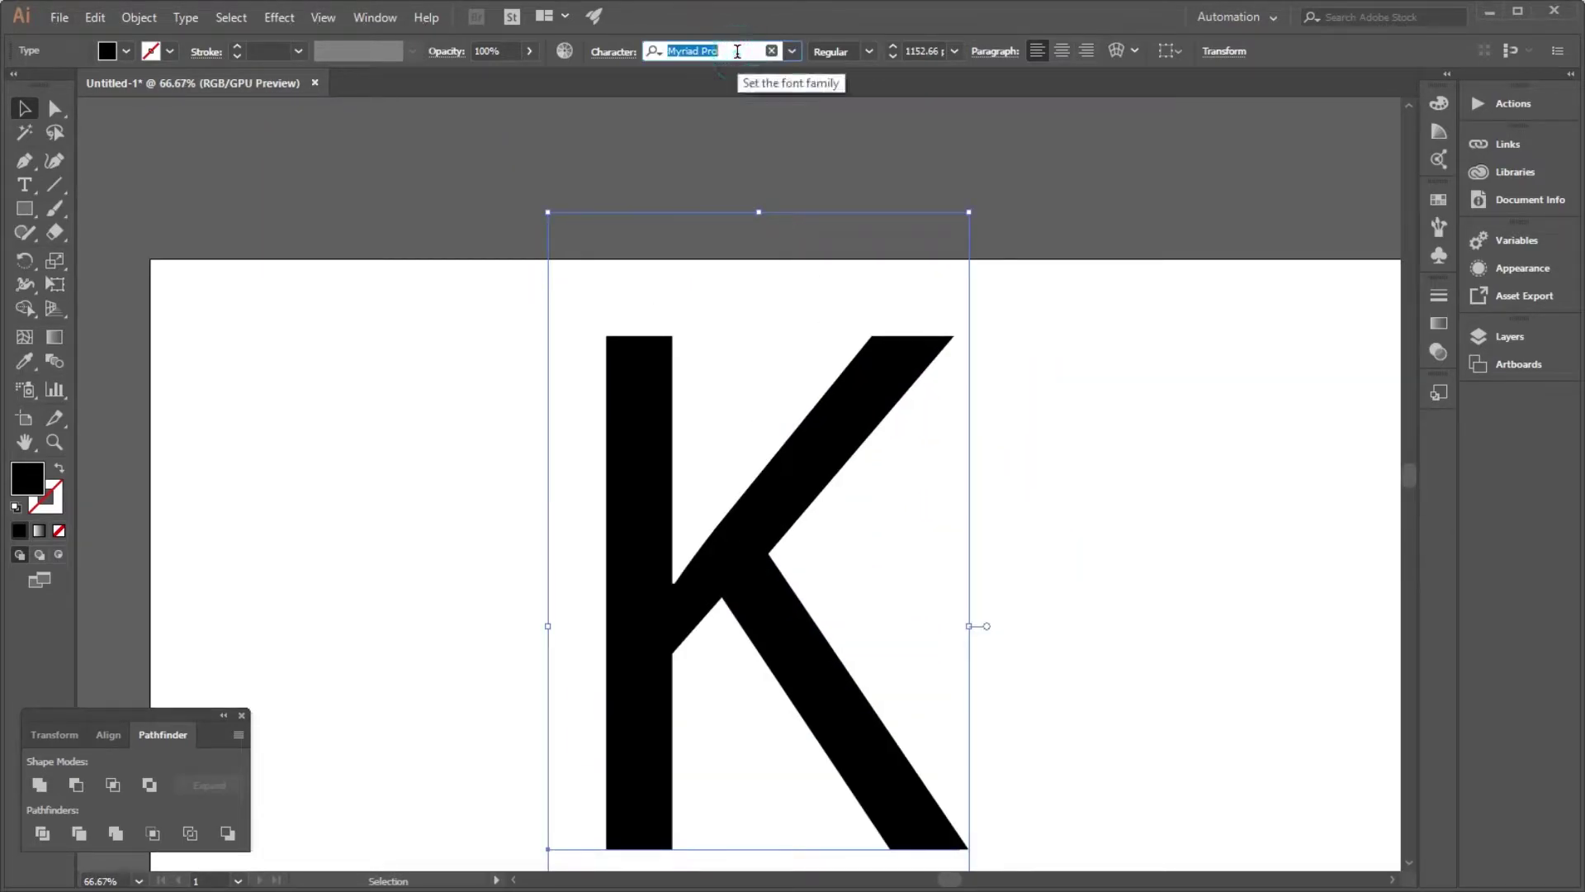
type("nexa")
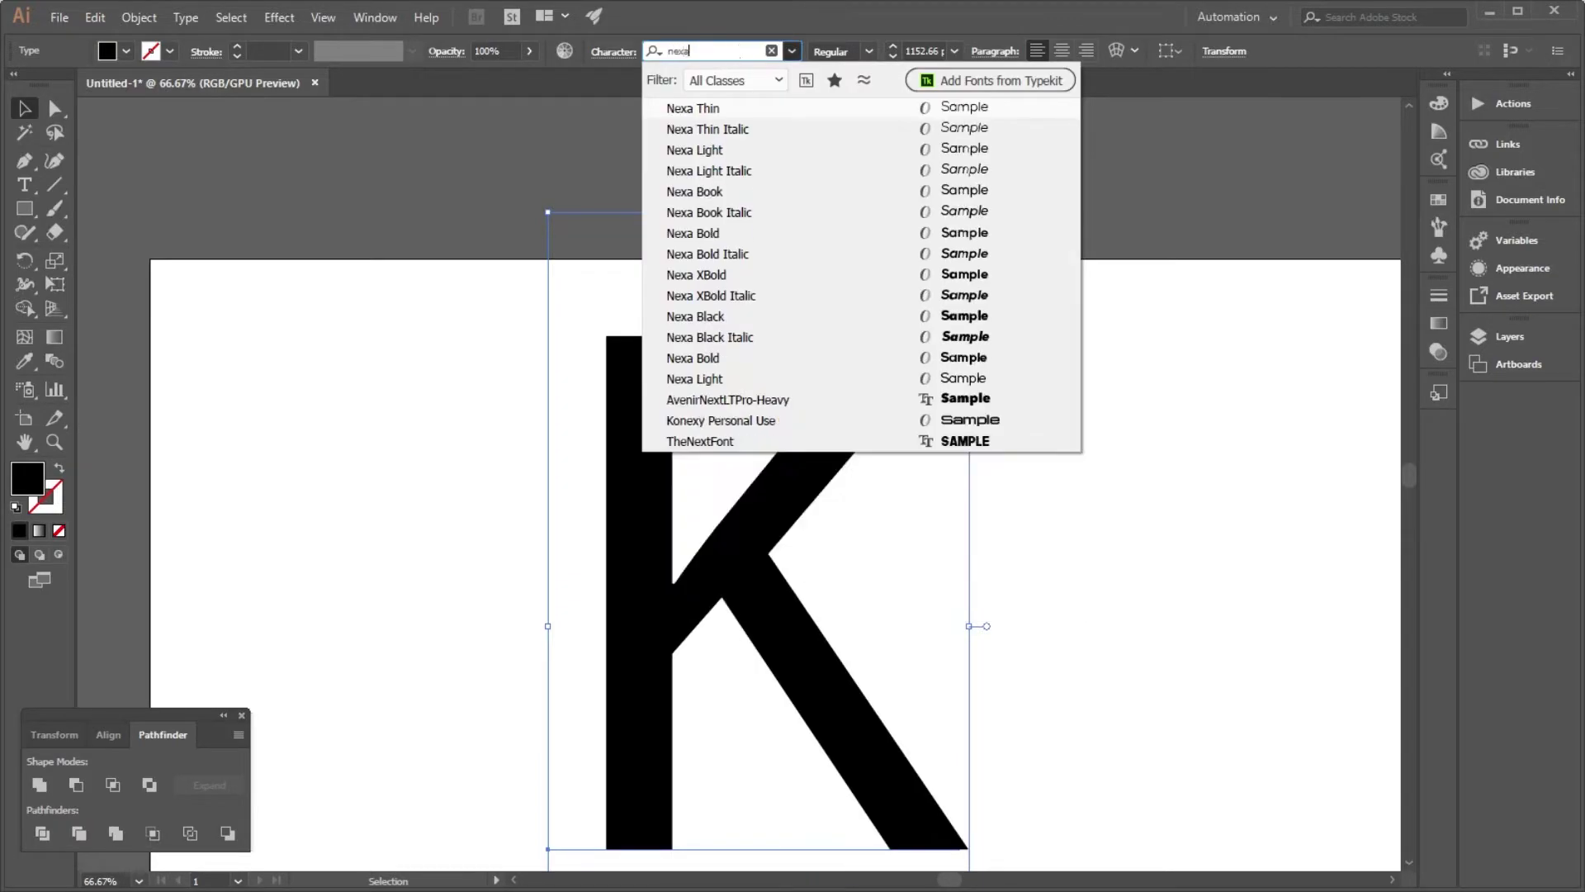
left_click(732, 337)
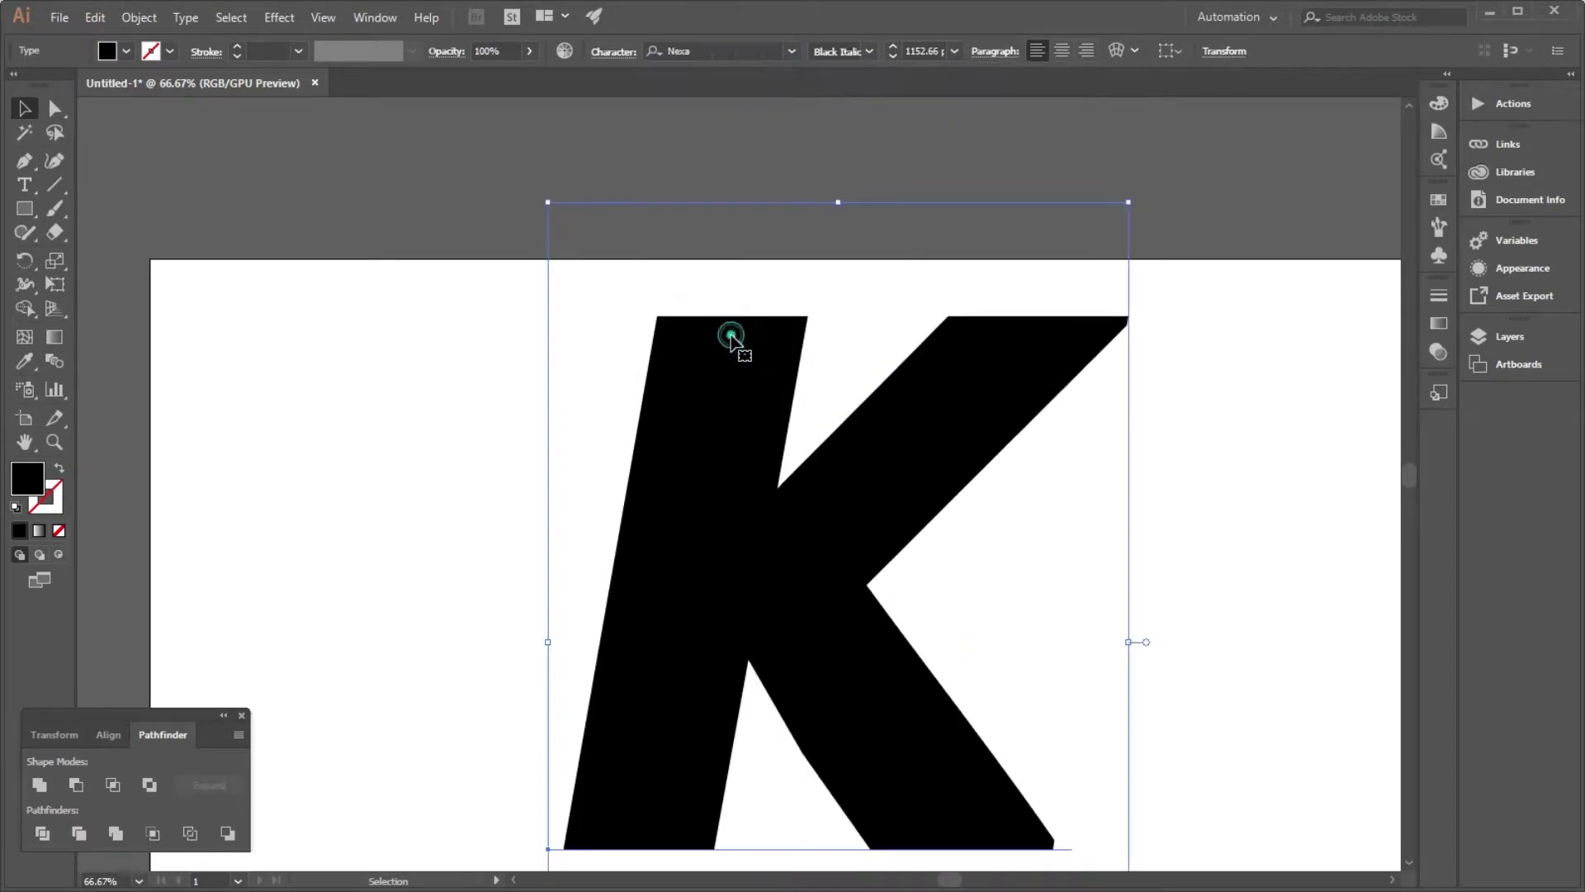
scroll(723, 395, "down", 1)
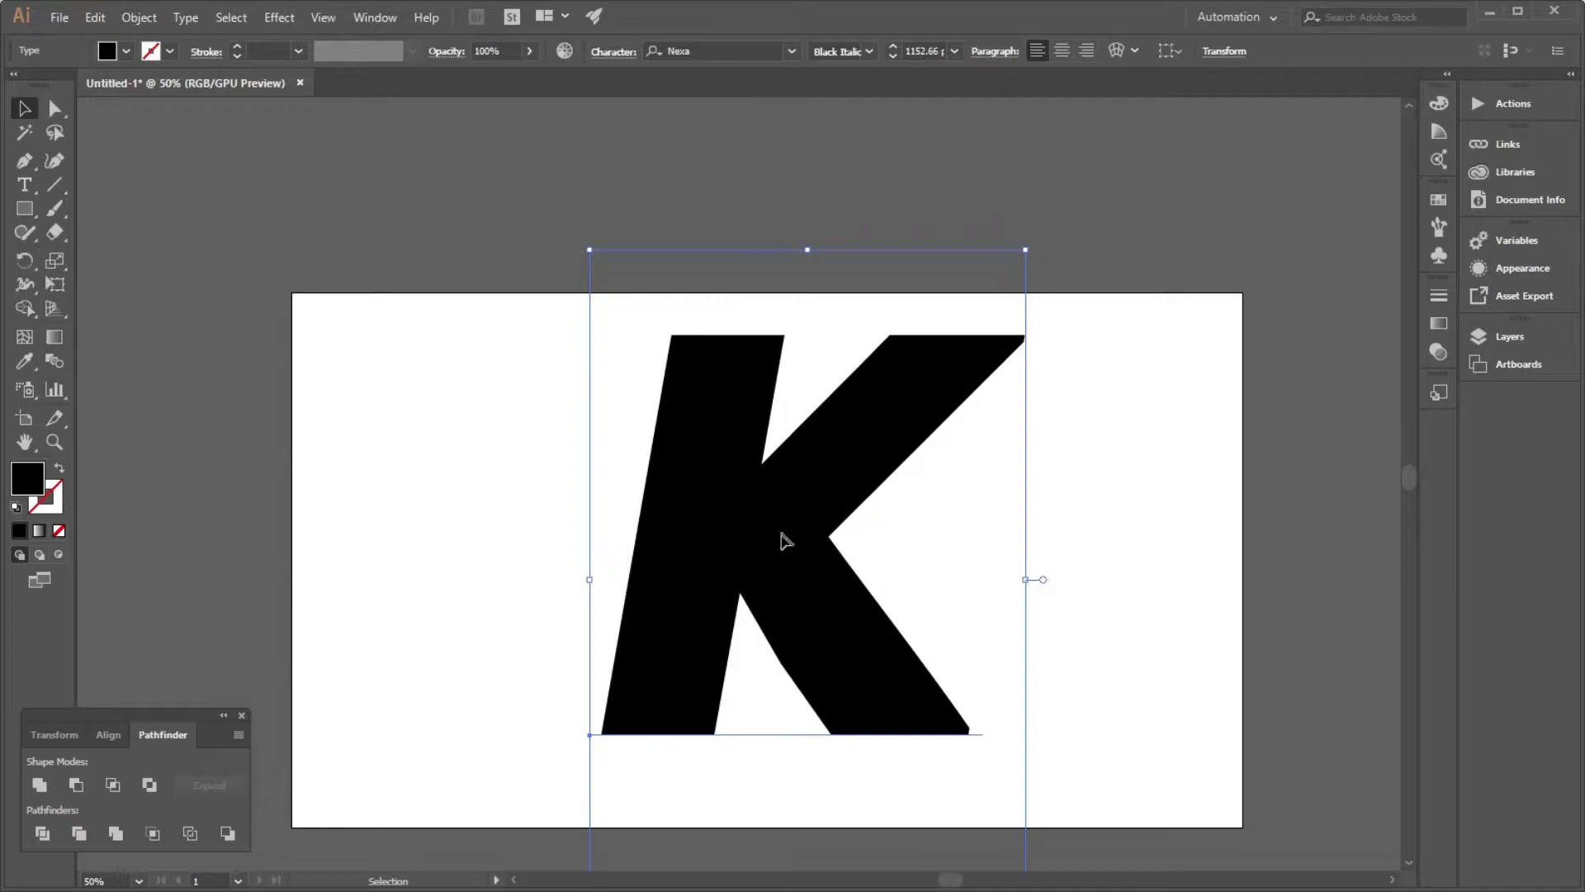
left_click_drag(779, 538, 778, 574)
scroll(932, 487, "down", 2)
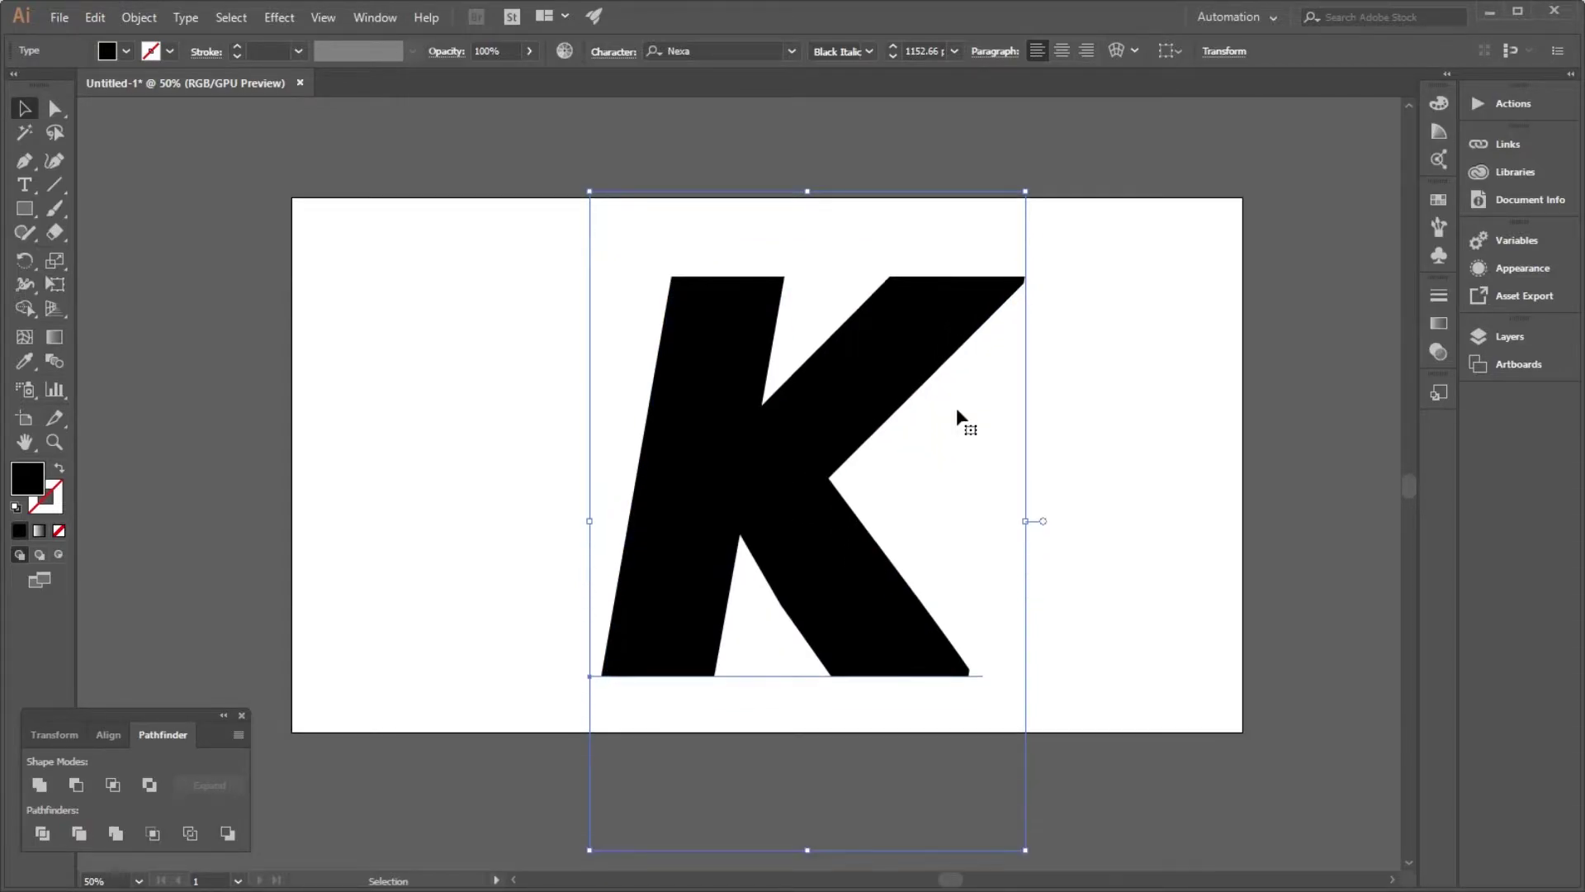
Convert the K text to outlines and reselect the outlined shape.
right_click(894, 352)
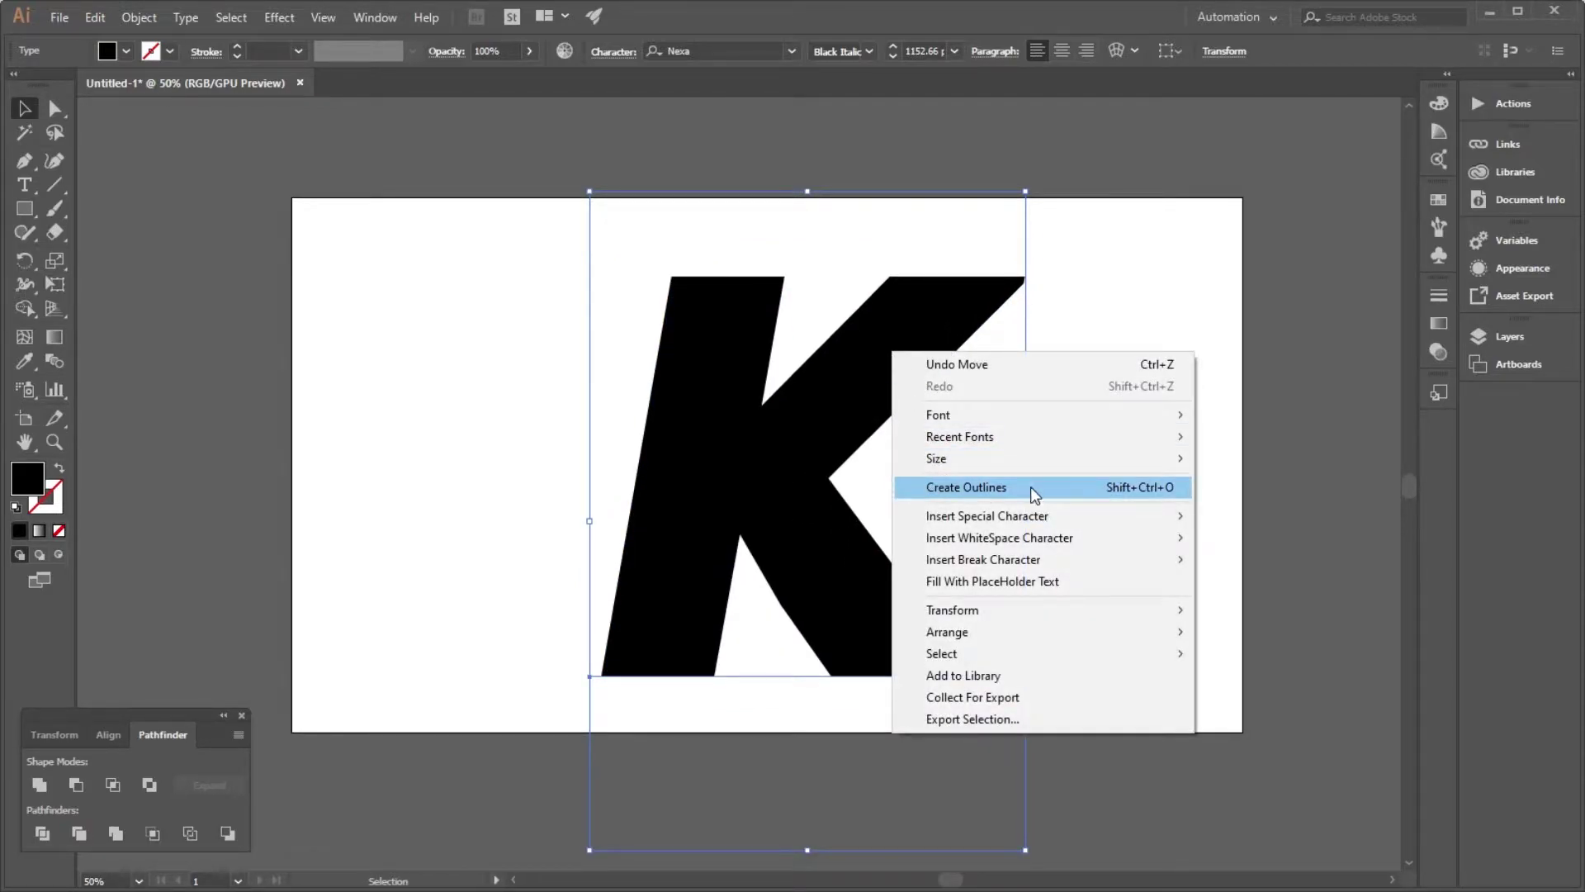
left_click(1031, 487)
left_click(1108, 421)
left_click(912, 360)
scroll(917, 357, "down", 1)
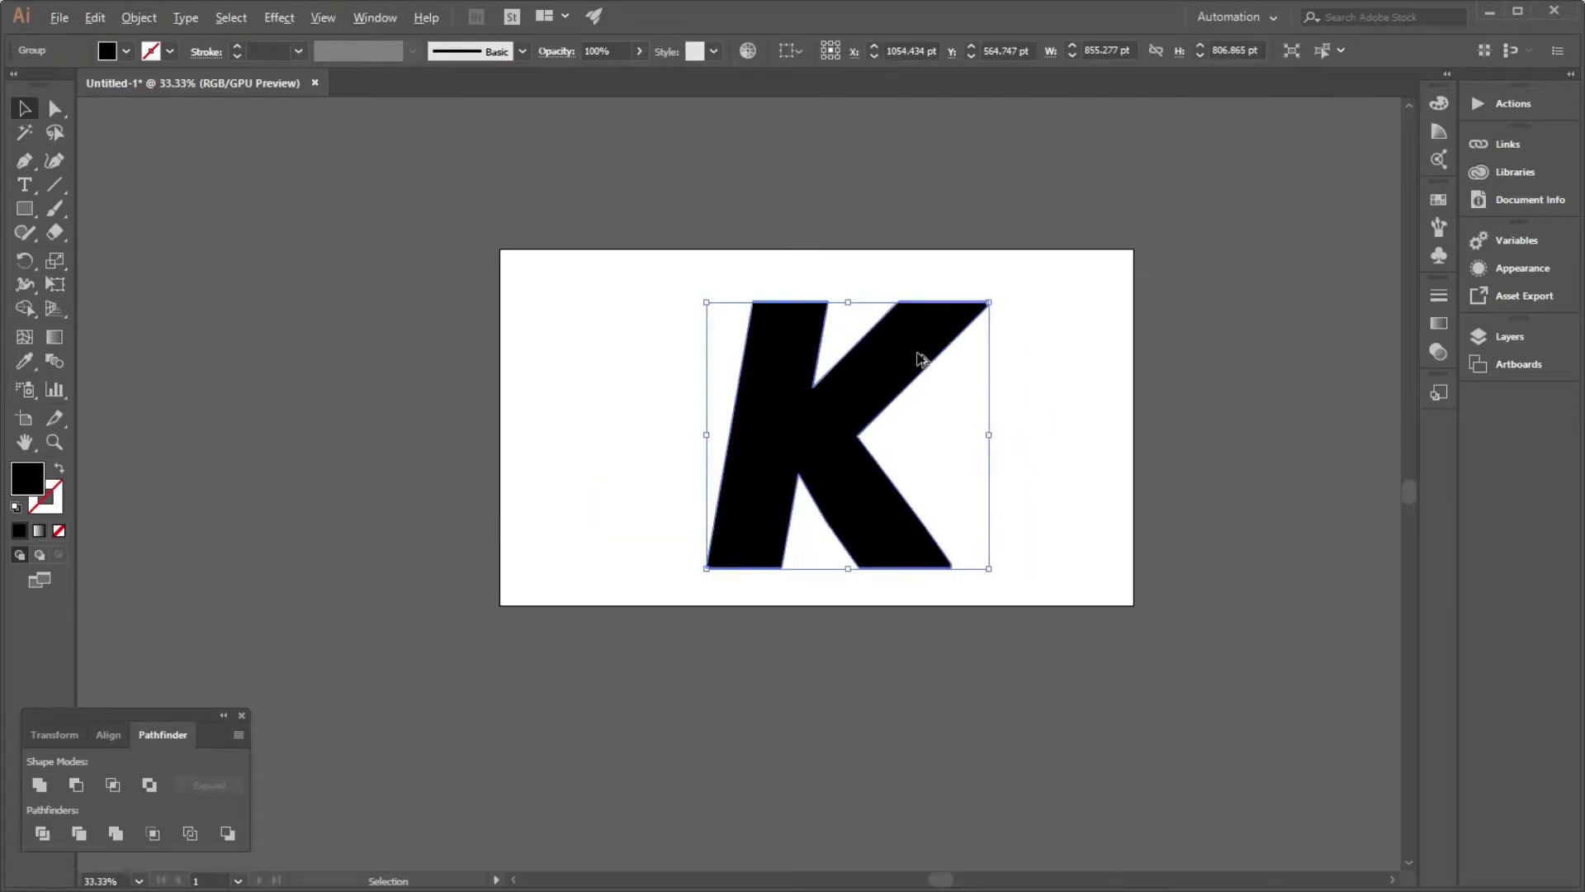
Drag the K's bottom-left anchor outward about 171 pt to widen the left stem.
left_click(54, 108)
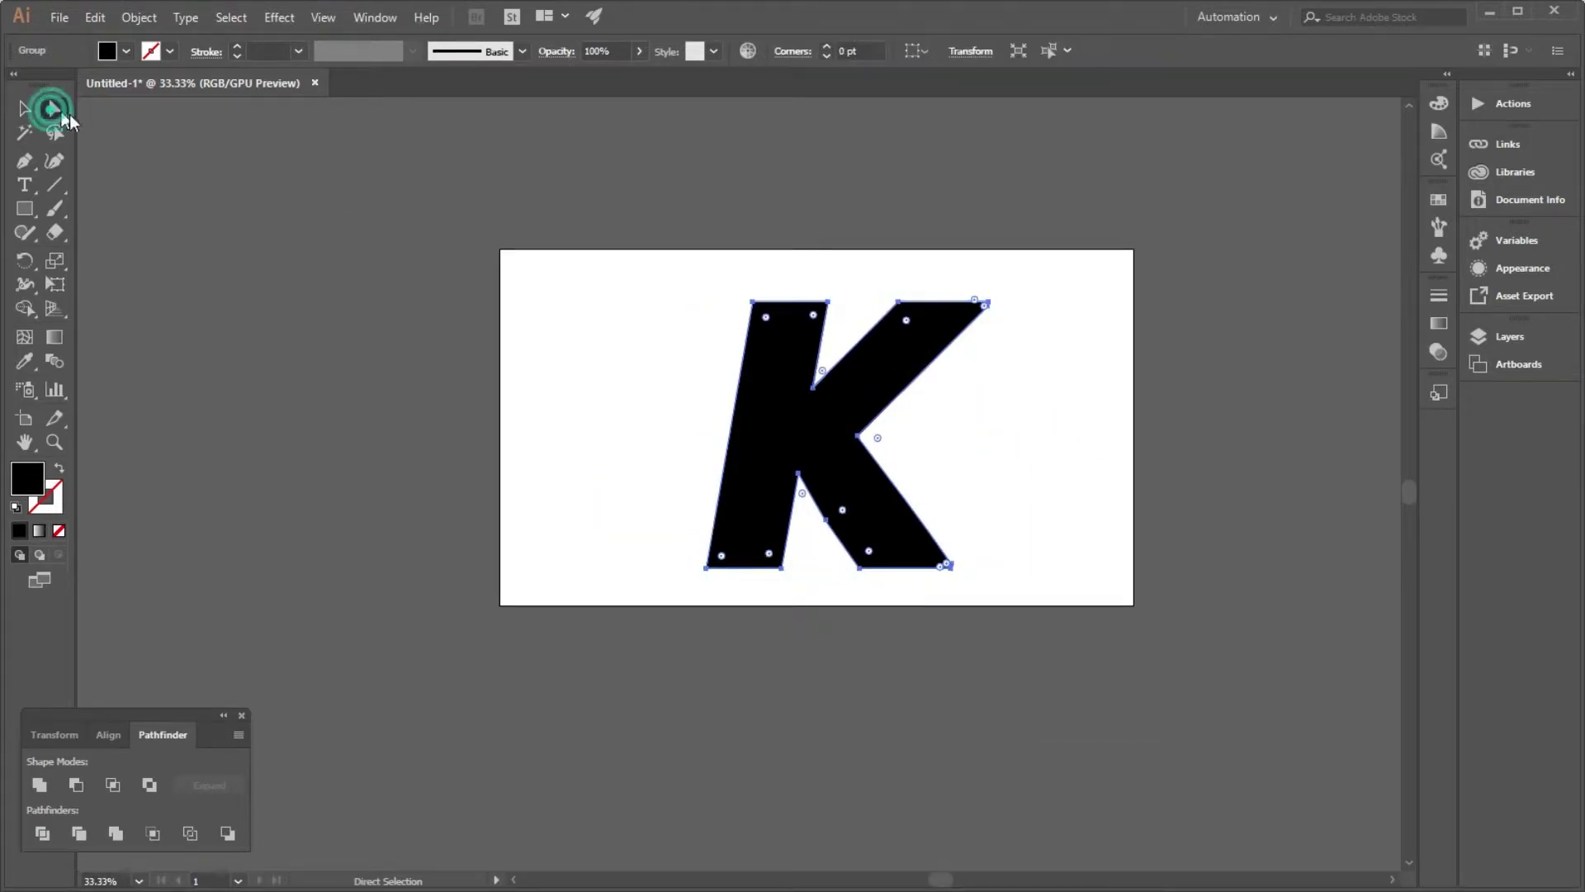
left_click(753, 303)
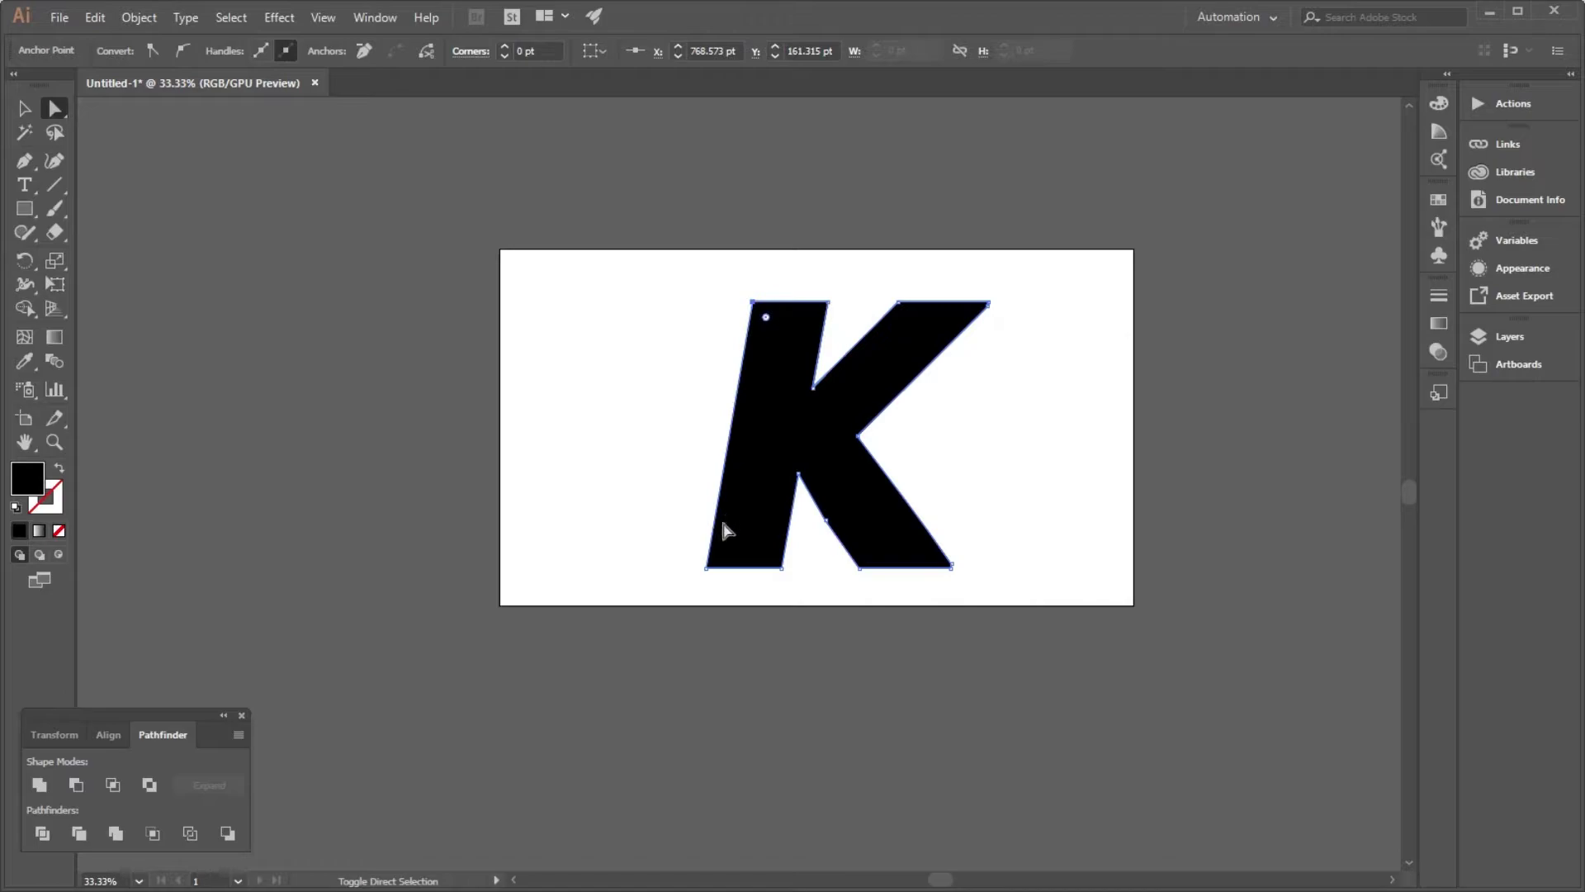
left_click_drag(706, 570, 637, 568)
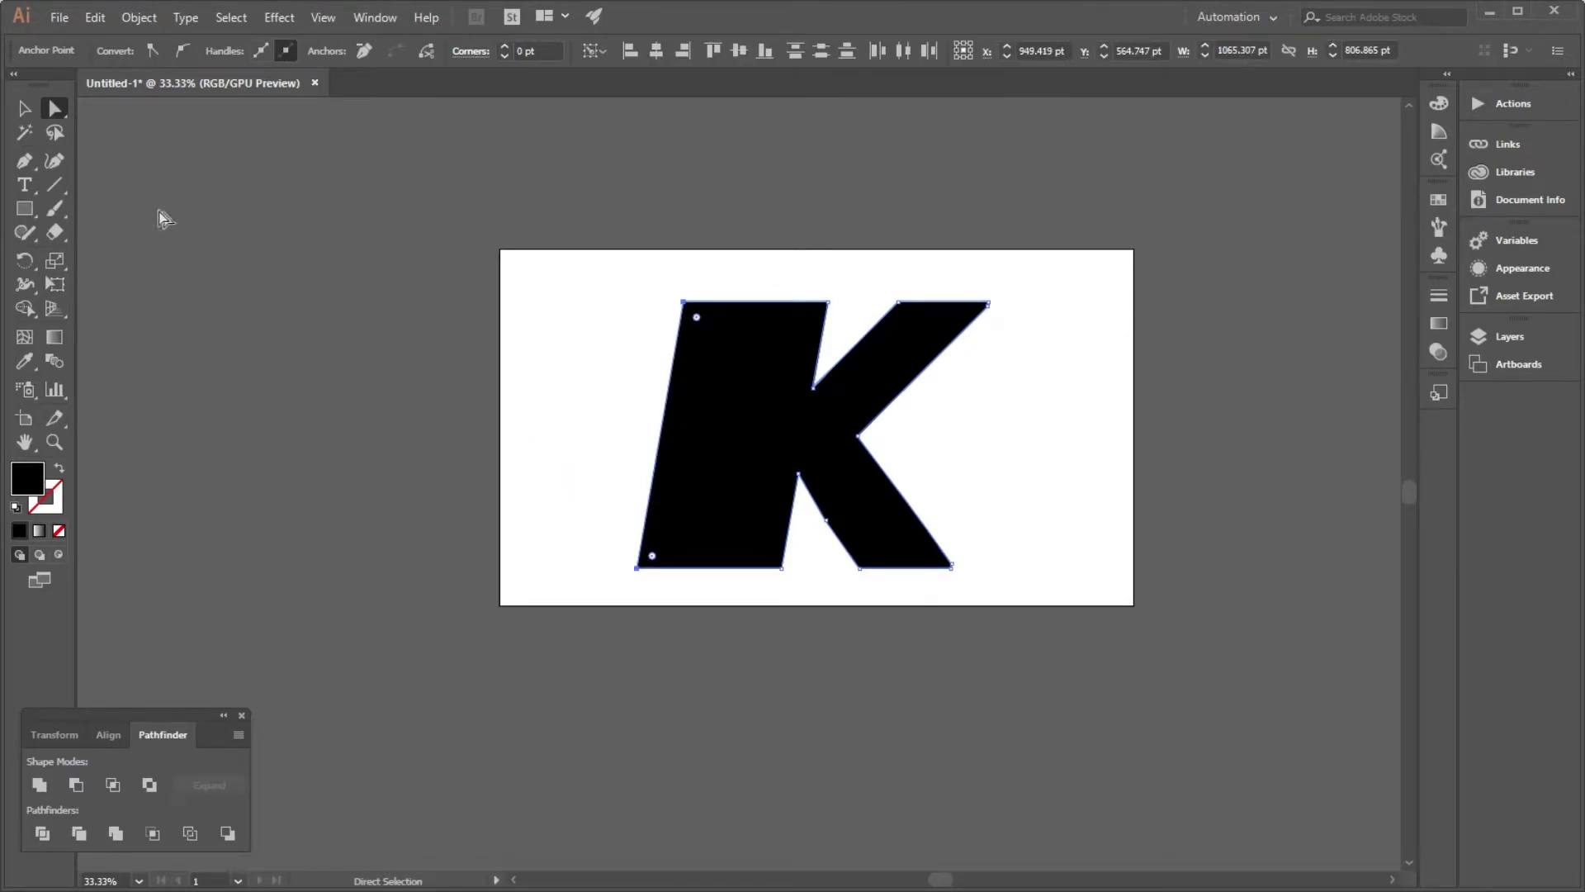
left_click(22, 110)
left_click(559, 344)
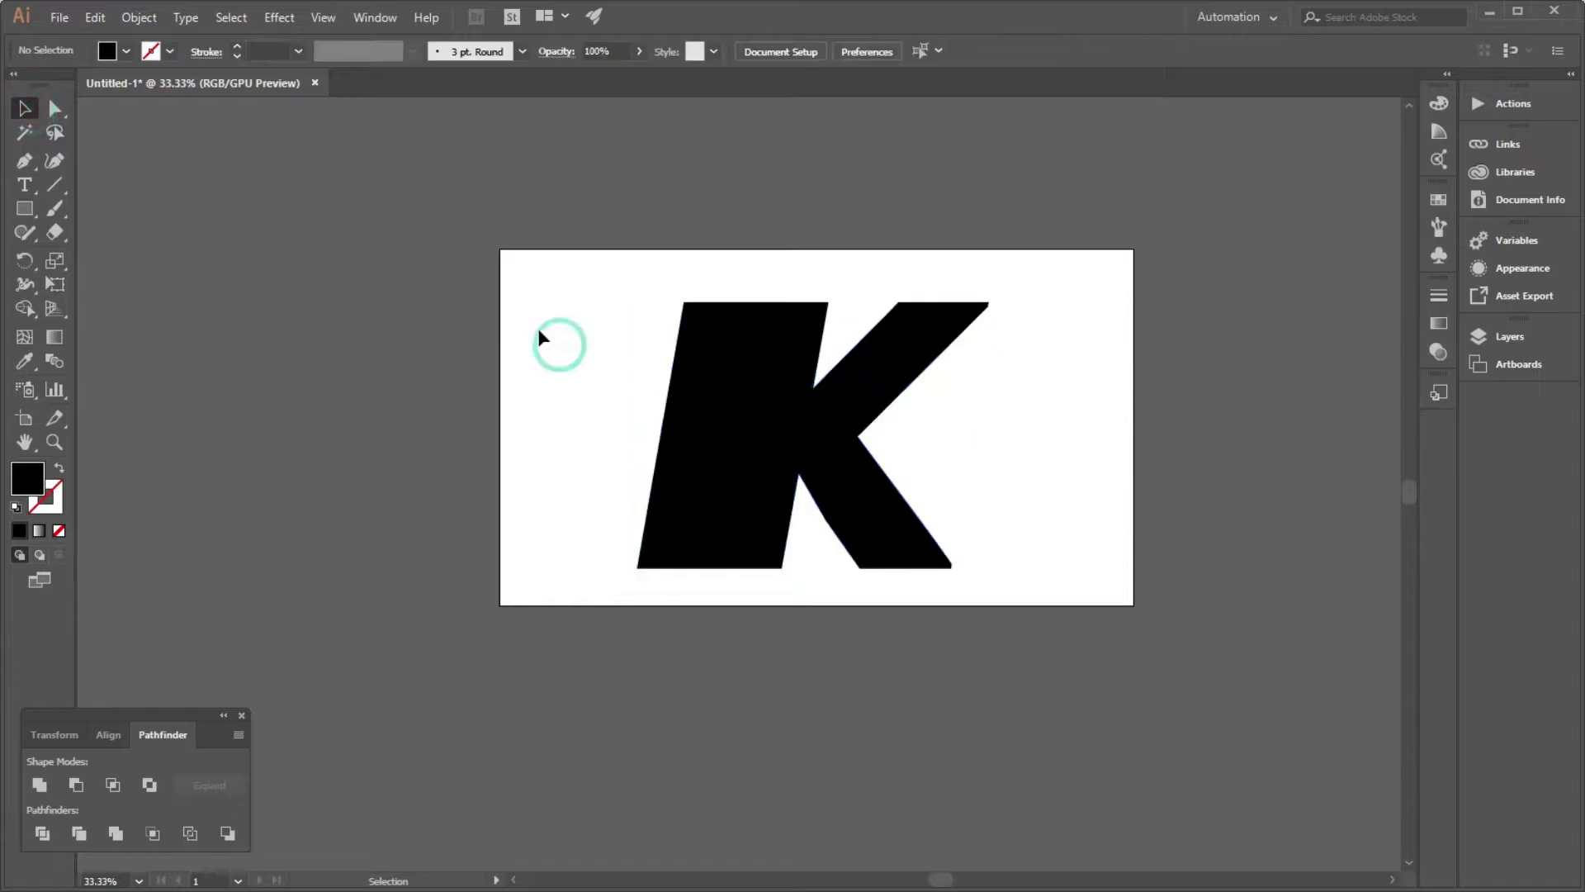
Trace a closed four-point parallelogram over the K's outer corners and select it.
left_click(25, 161)
left_click(682, 301)
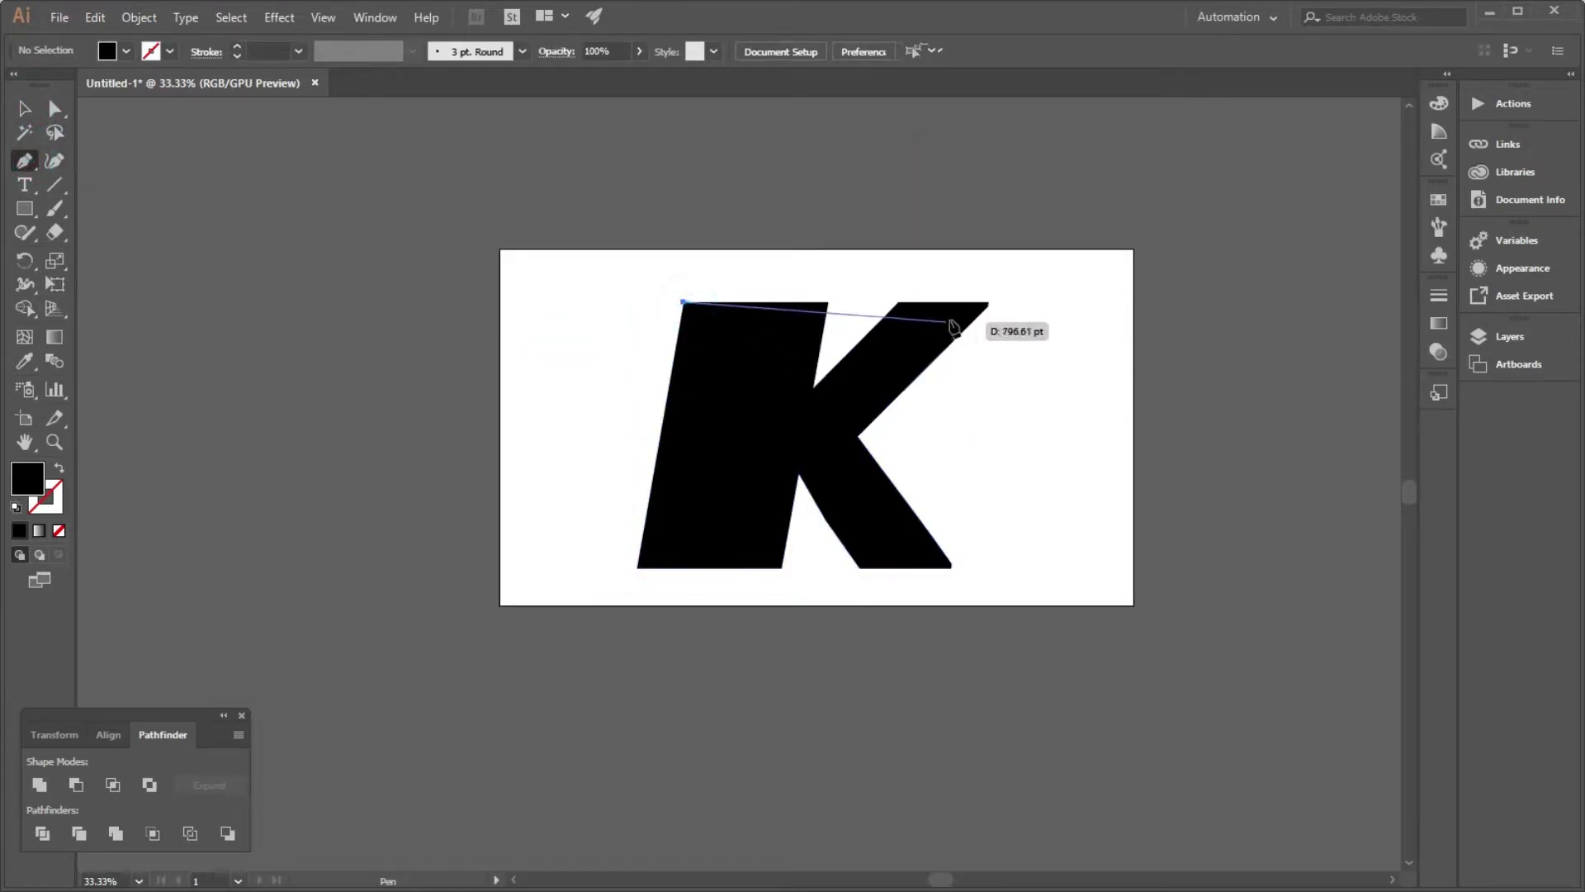
left_click(989, 302)
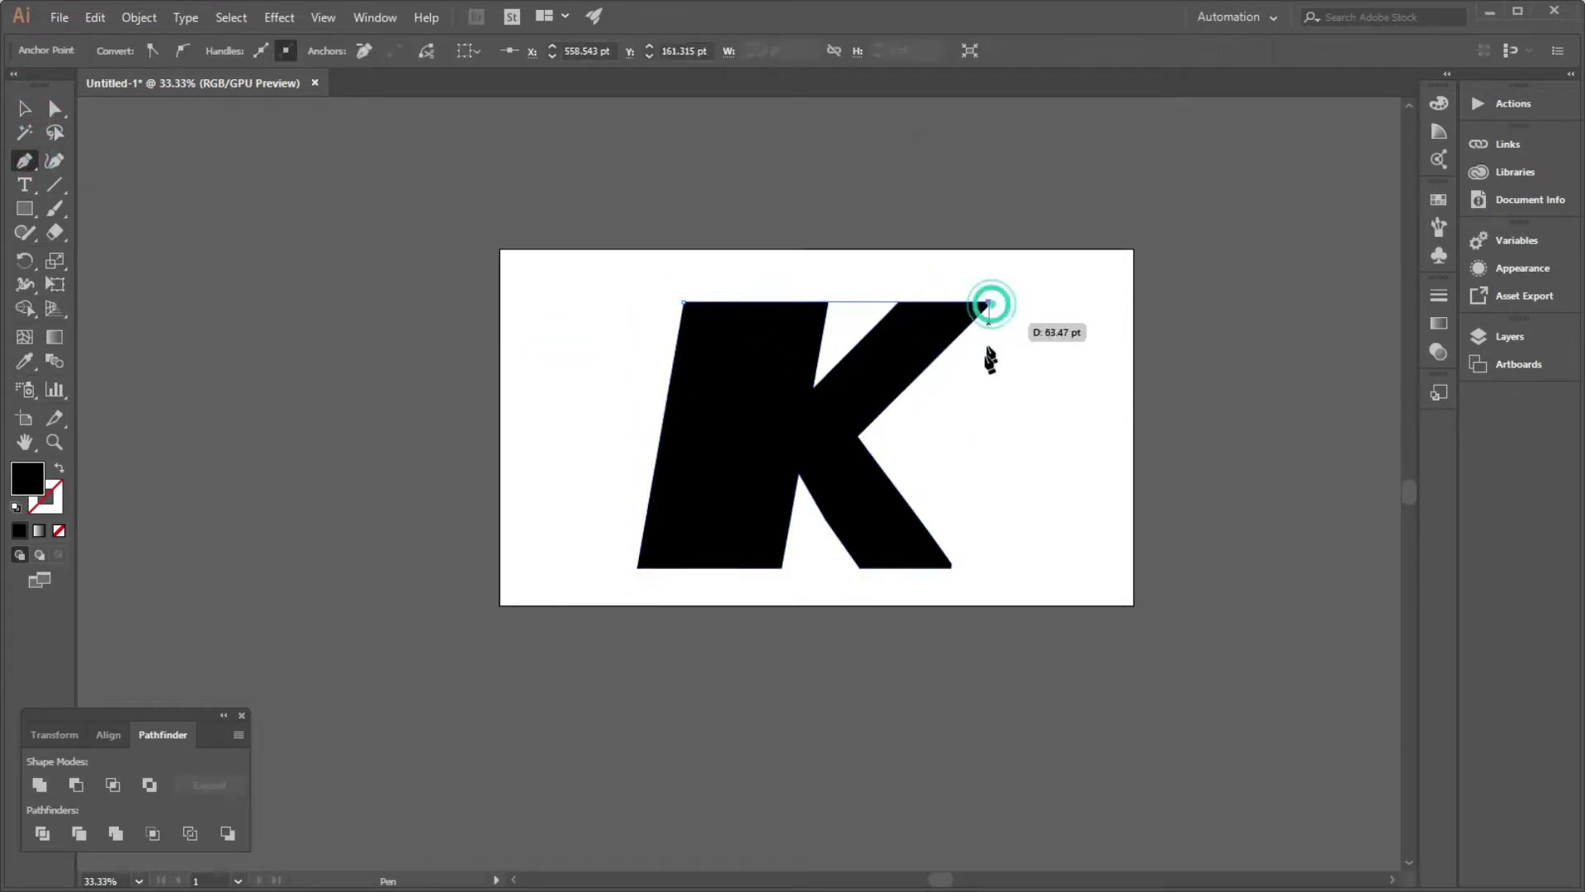
left_click(951, 567)
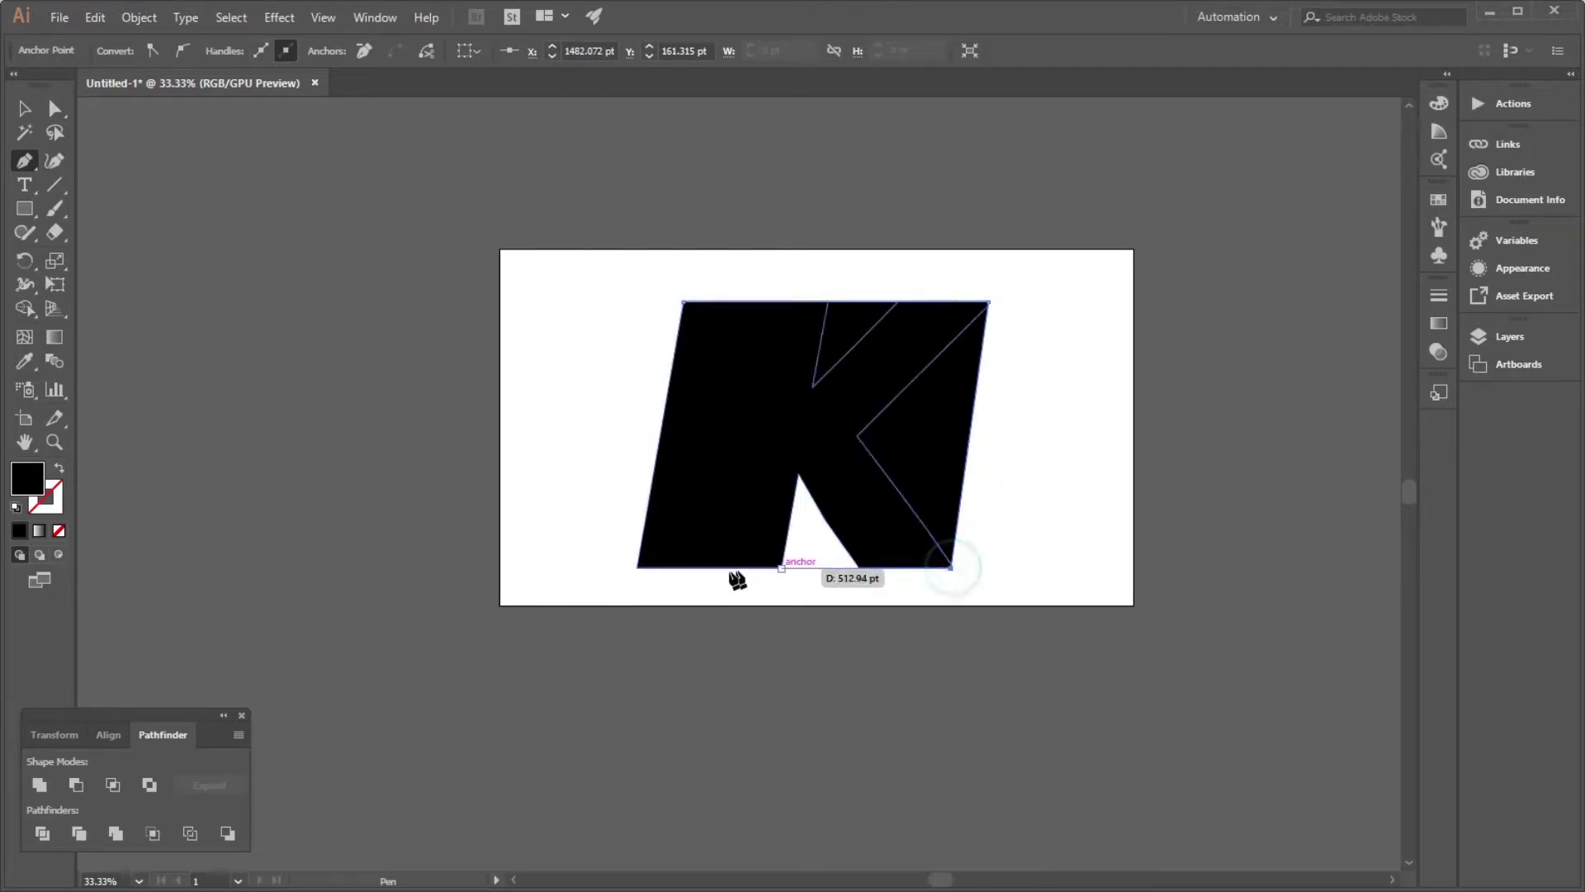
left_click(637, 567)
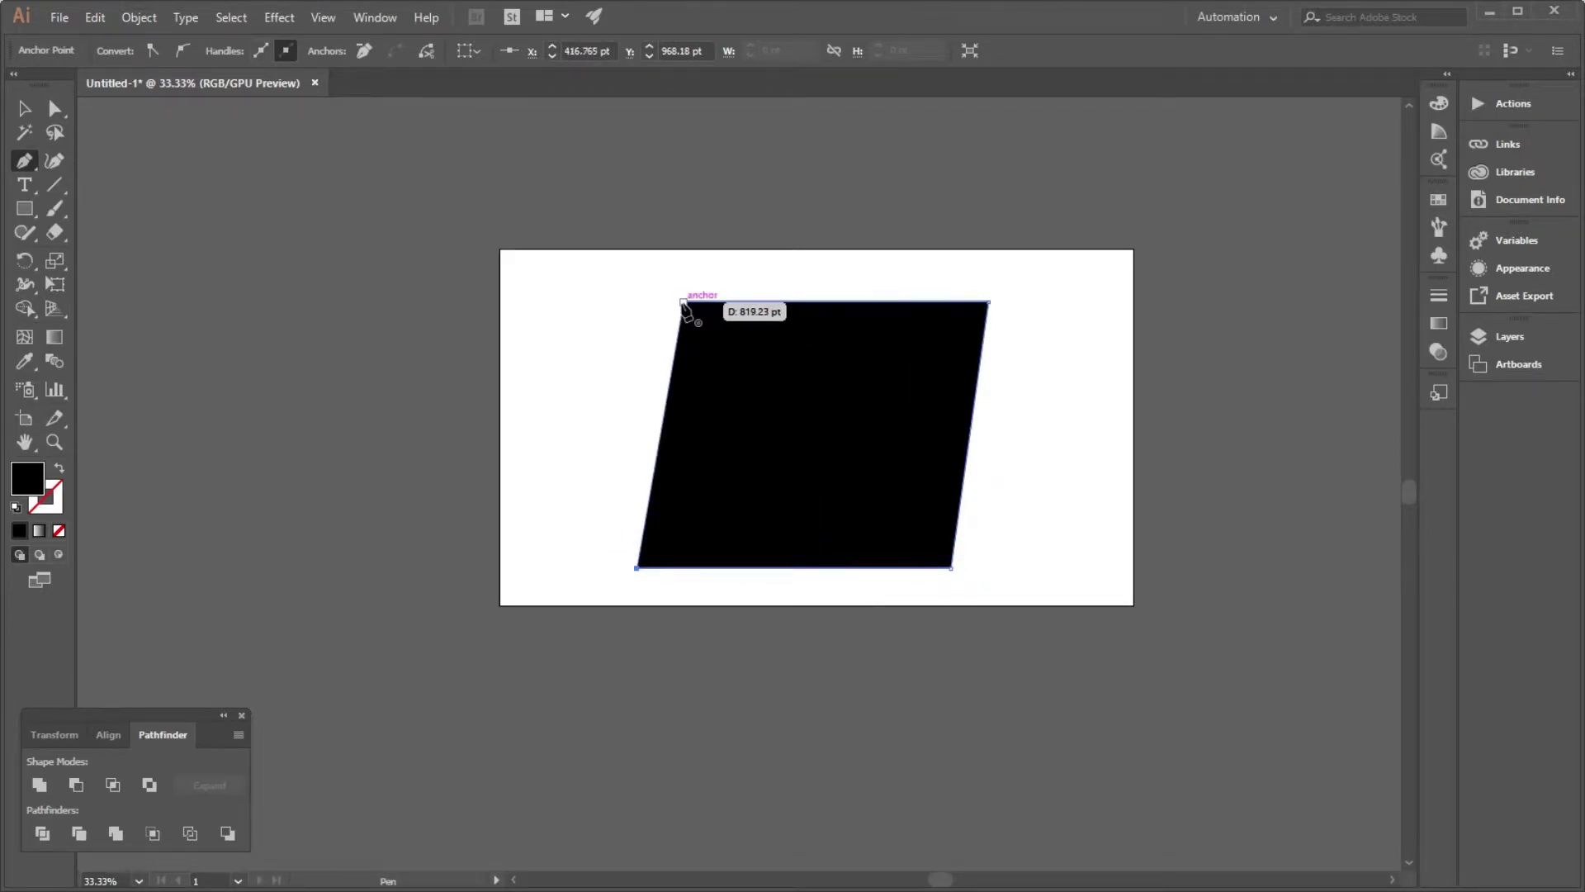
left_click(683, 302)
left_click(25, 109)
left_click(556, 368)
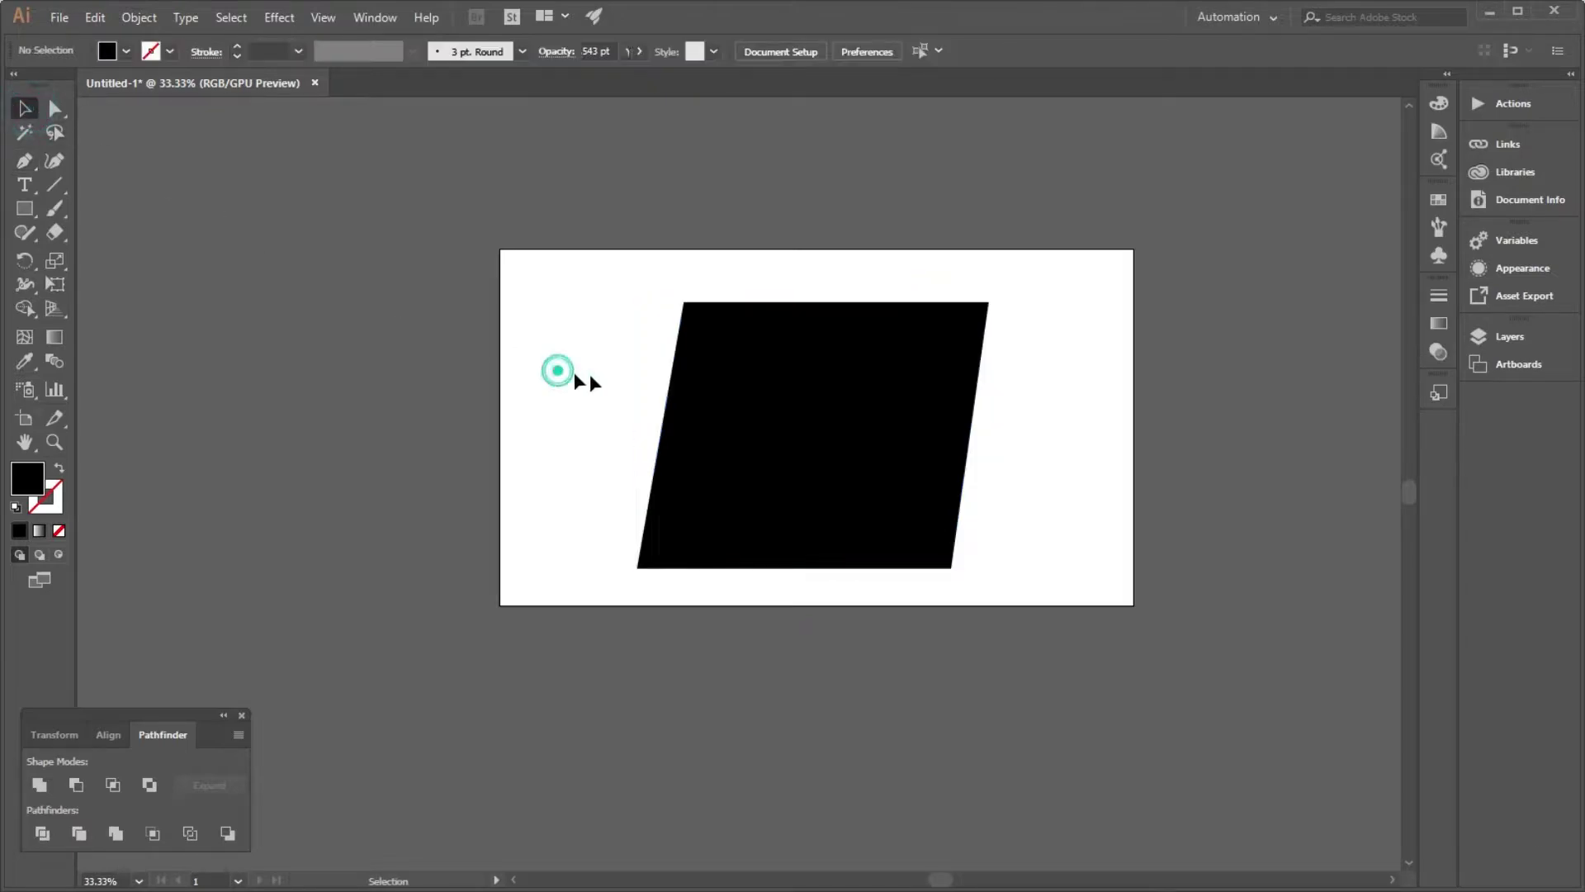
left_click(810, 391)
Fill the parallelogram with a white-to-black linear gradient, midpoint at about 27%.
left_click(39, 531)
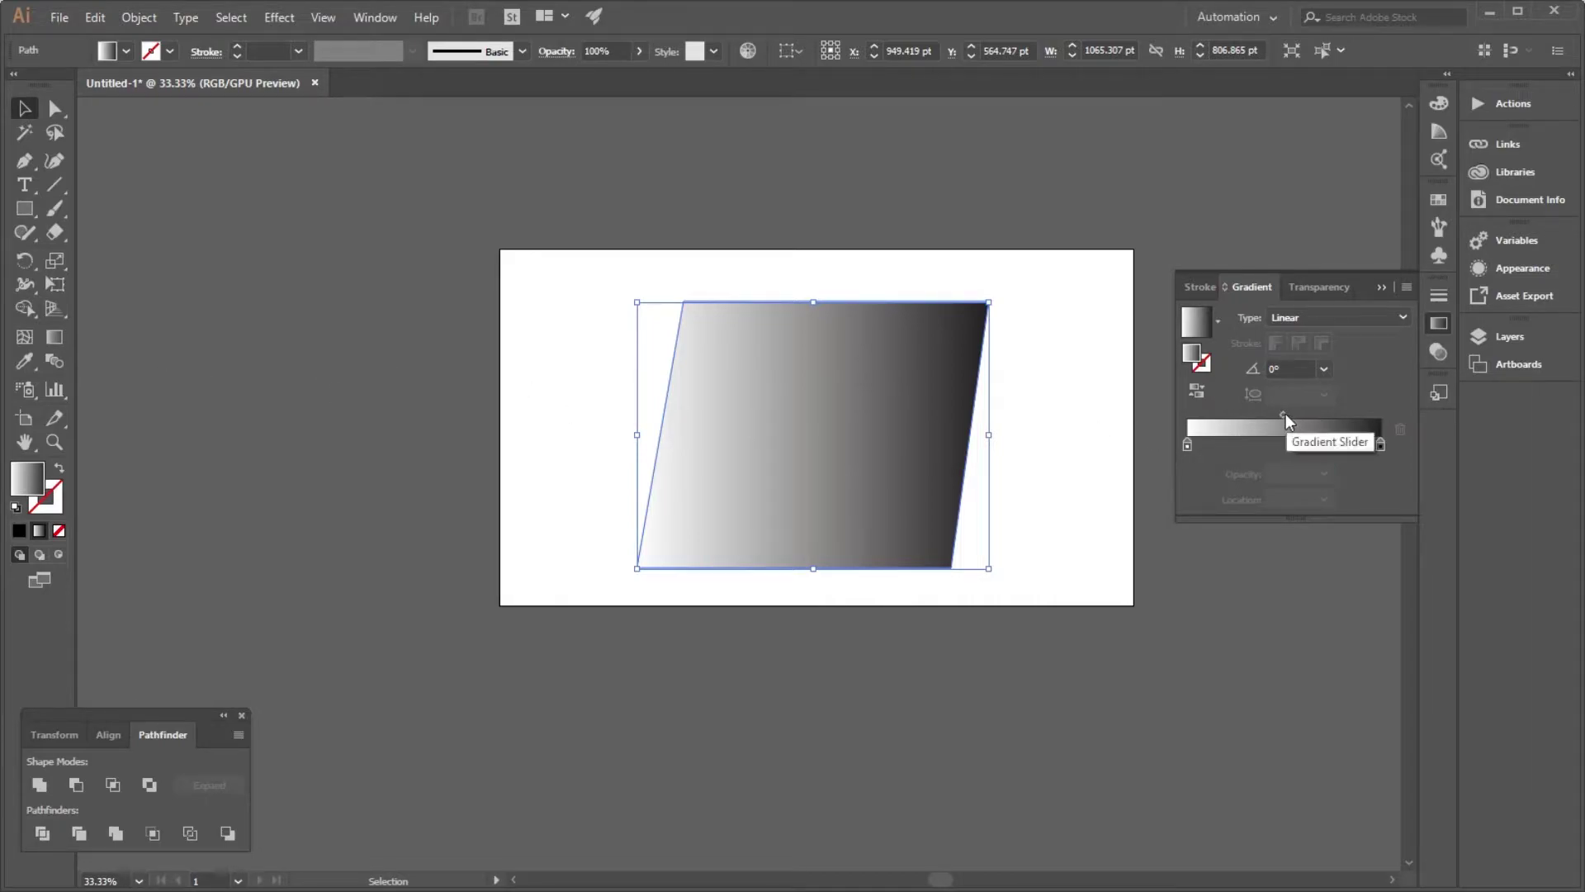
left_click_drag(1286, 414, 1227, 413)
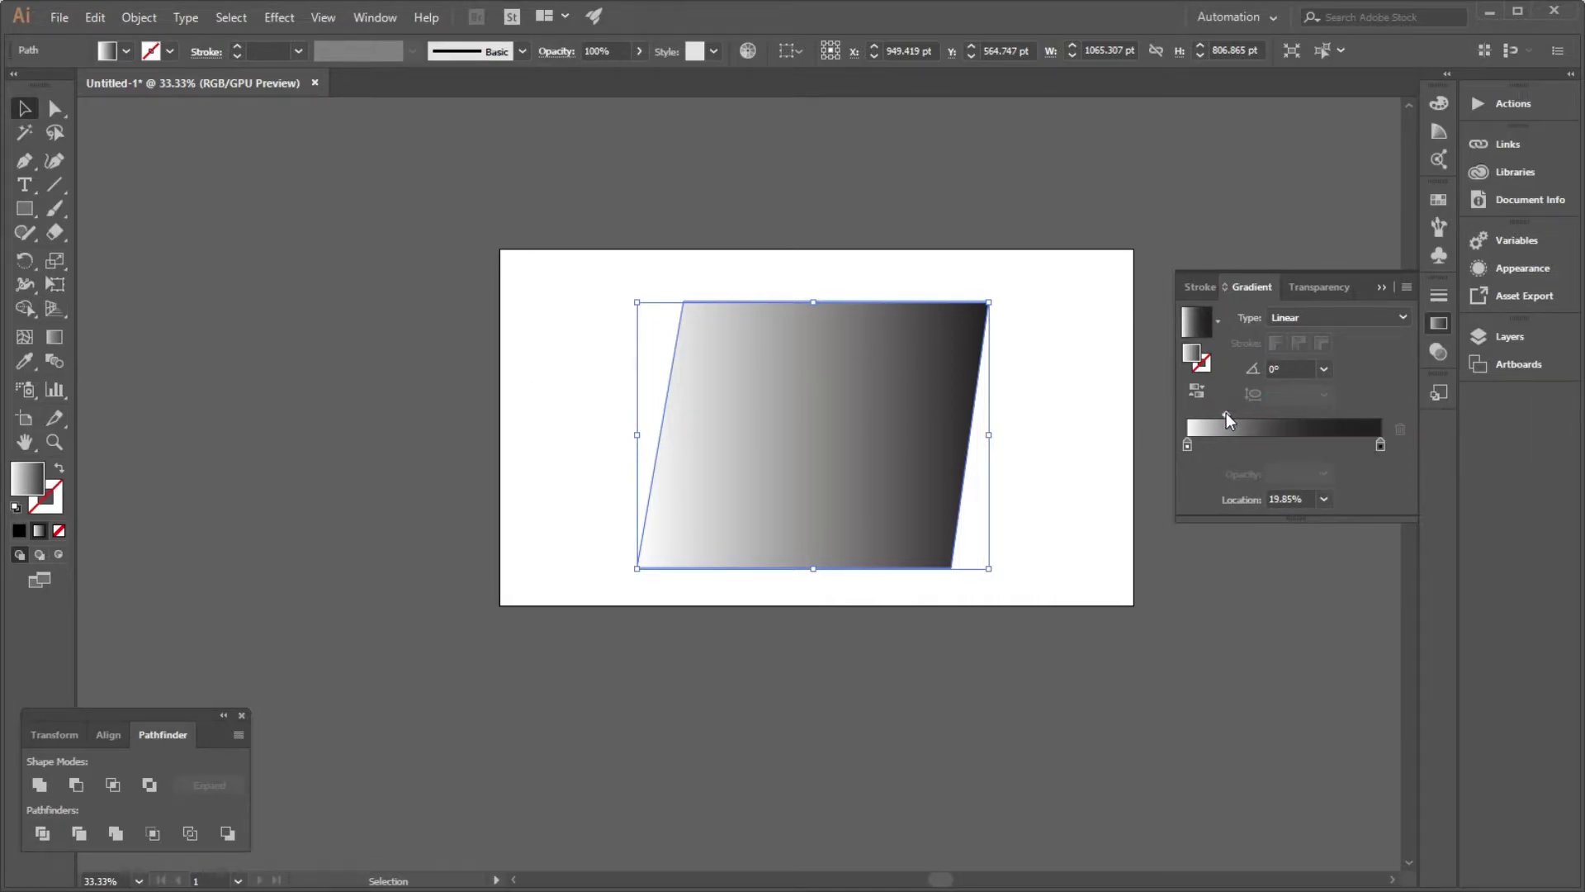
left_click_drag(1227, 409, 1242, 409)
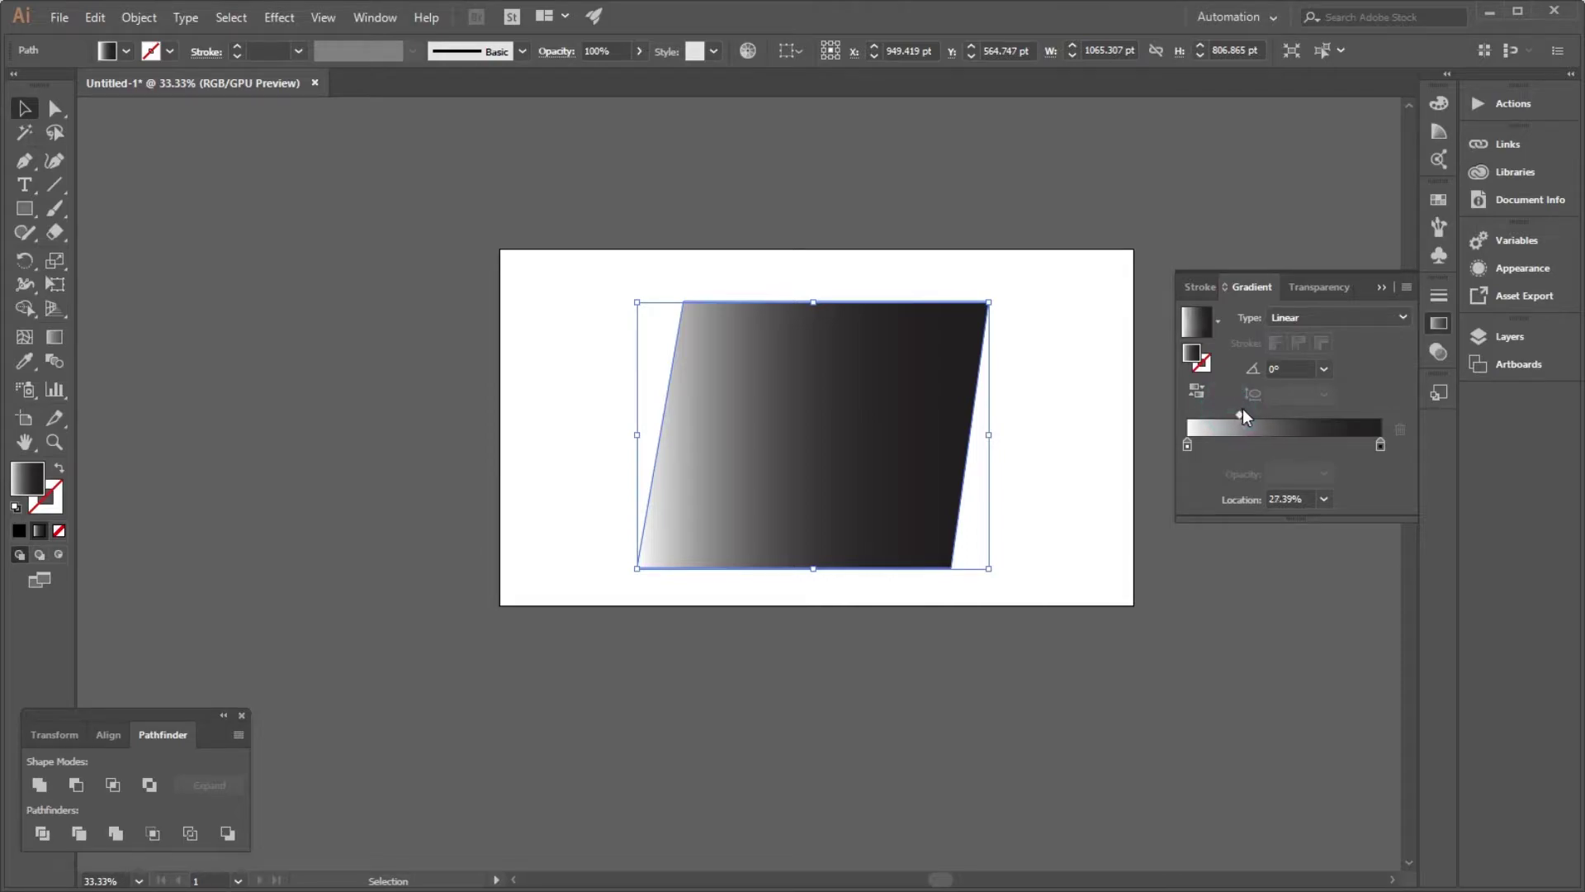
left_click(58, 337)
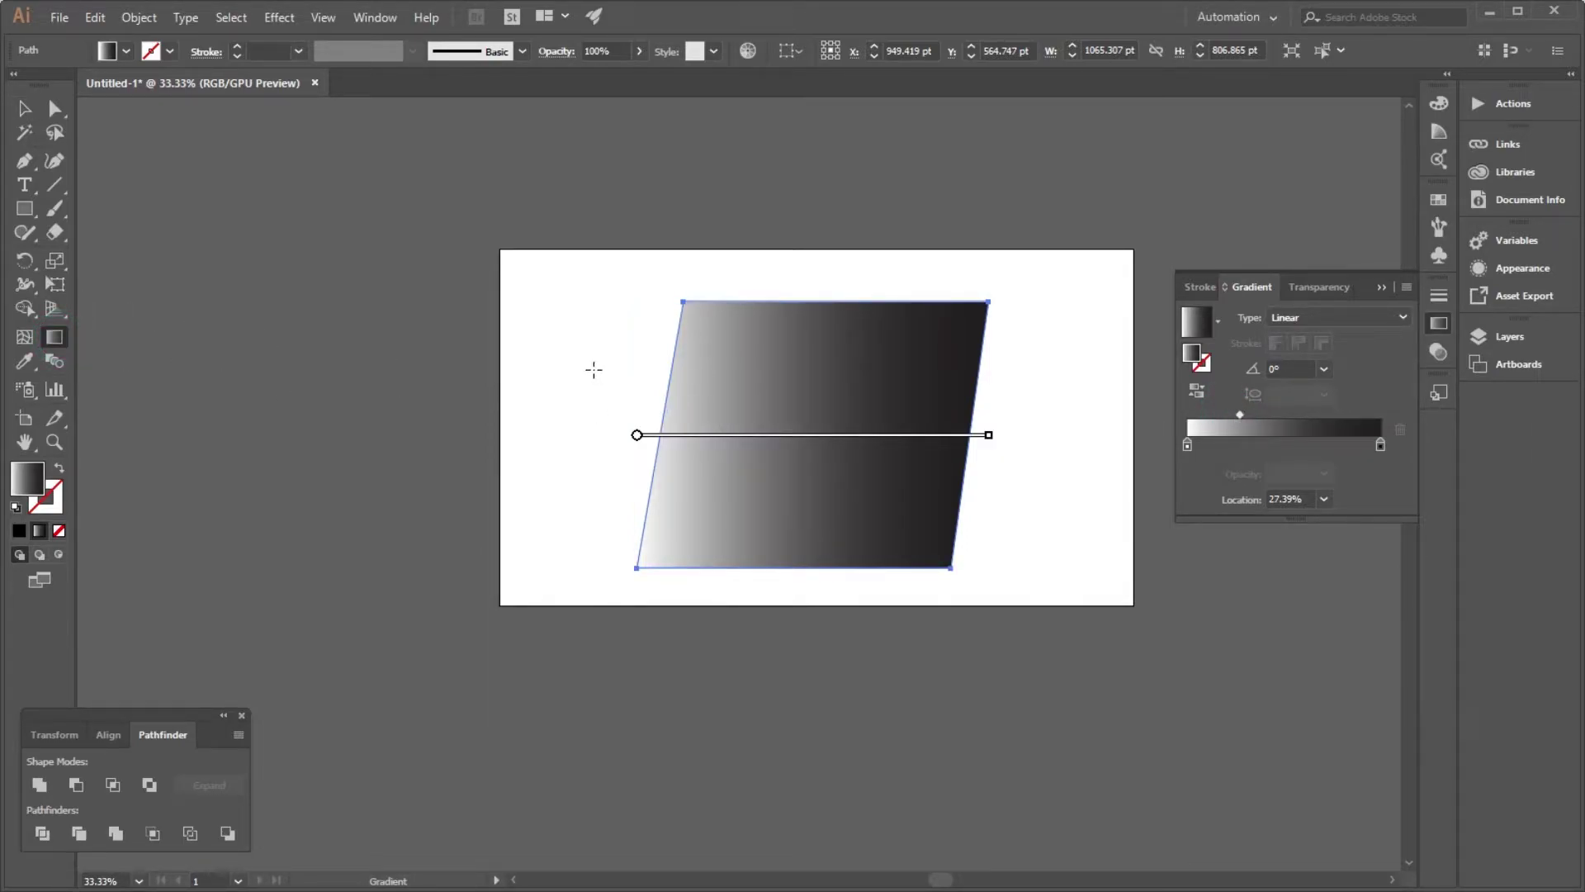
Angle the parallelogram's gradient to -6° and shift its midpoint slightly right.
left_click_drag(591, 383, 1000, 477)
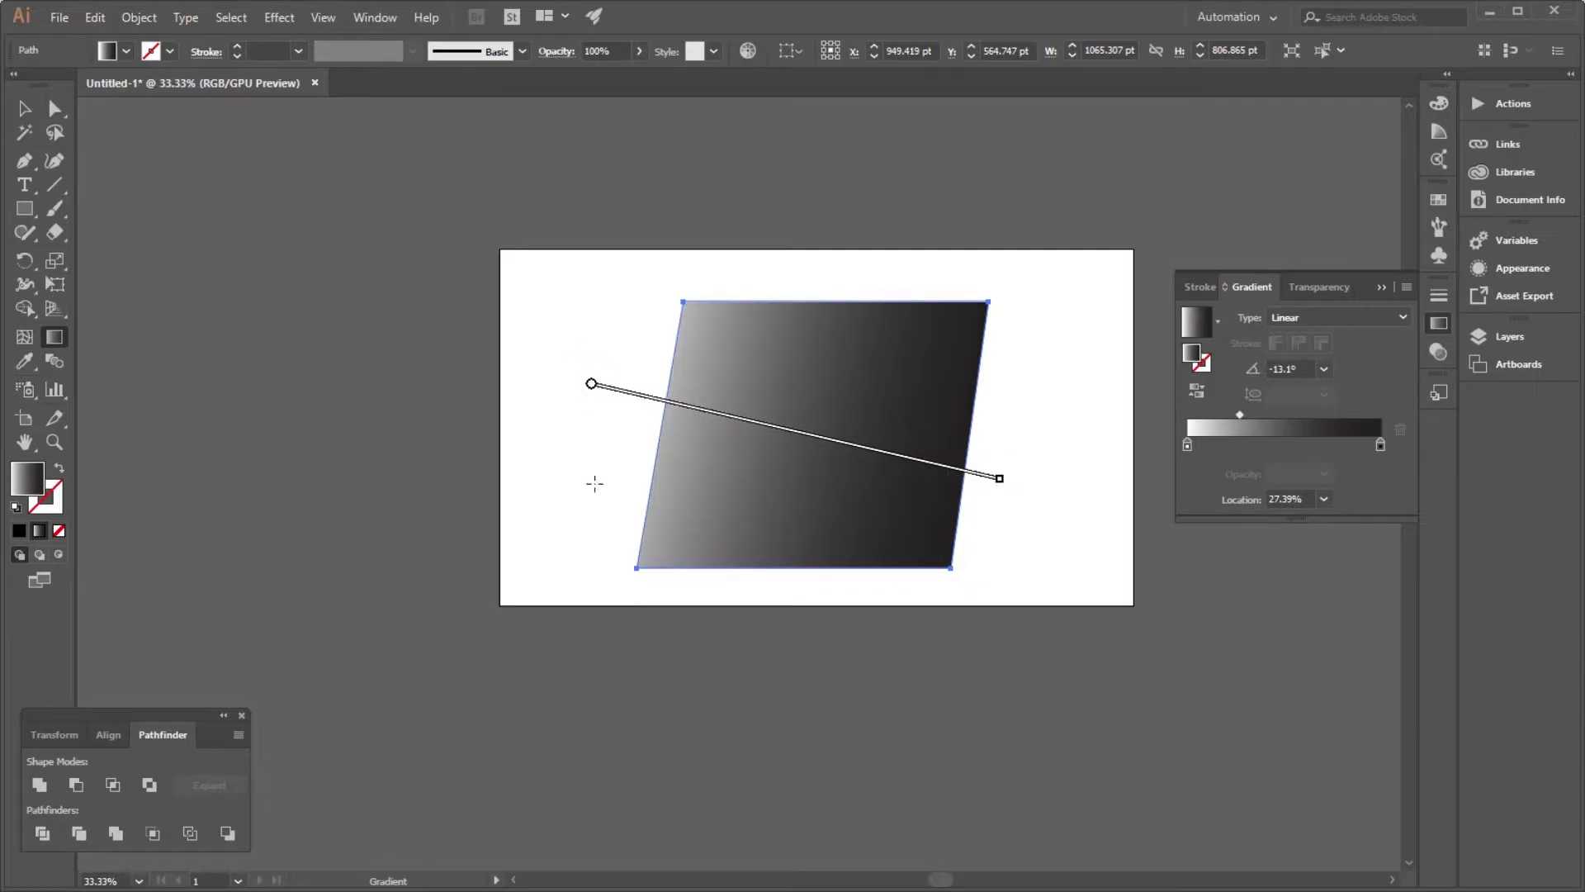
left_click_drag(650, 435, 980, 435)
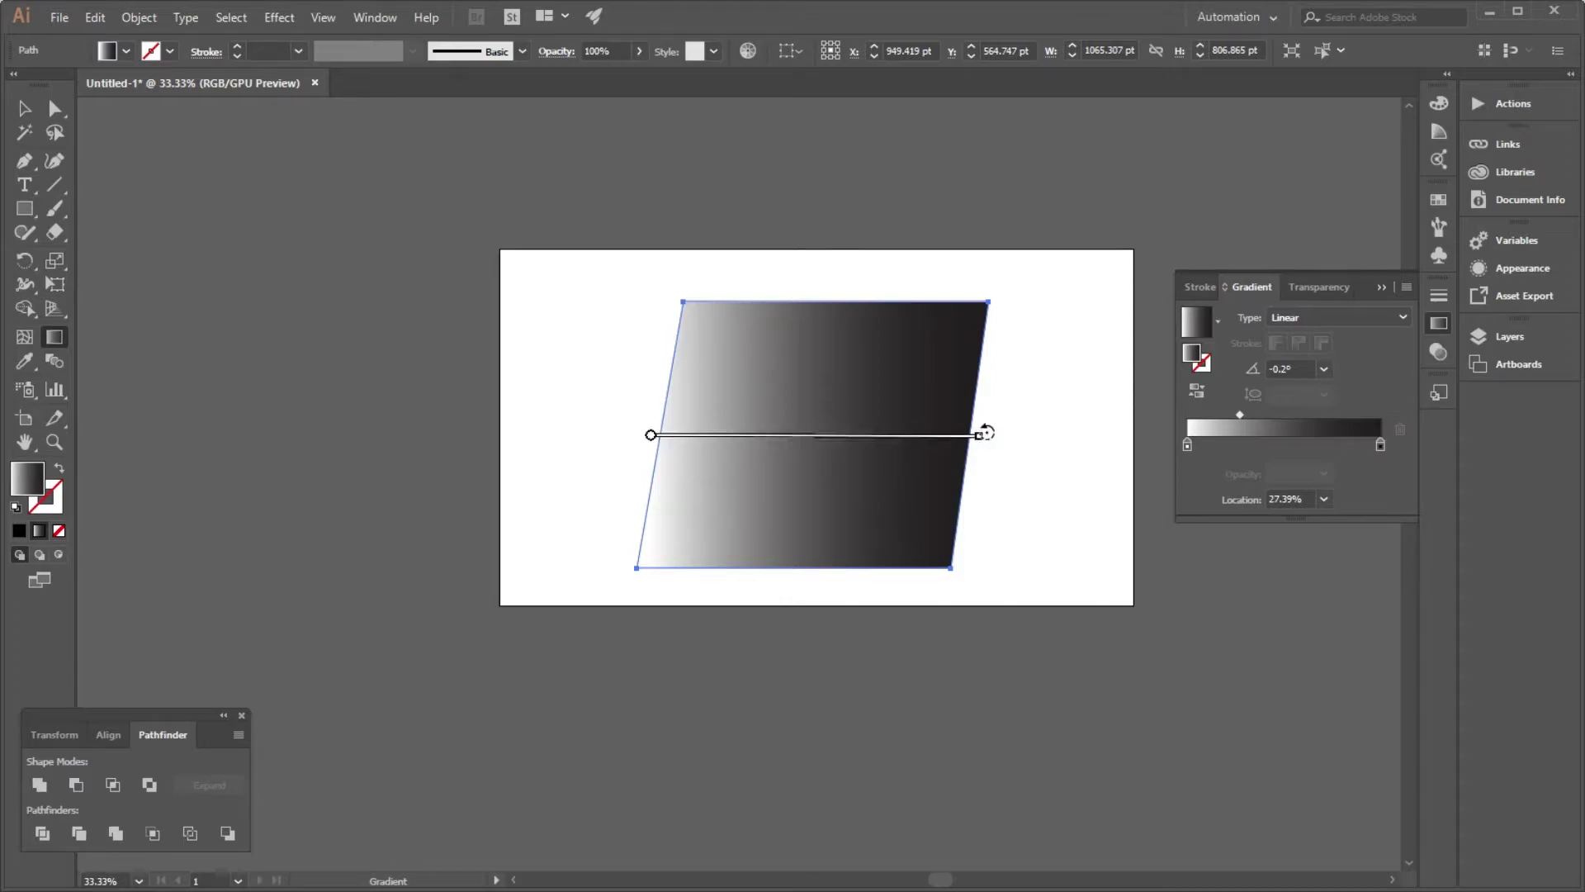
left_click_drag(991, 435, 981, 459)
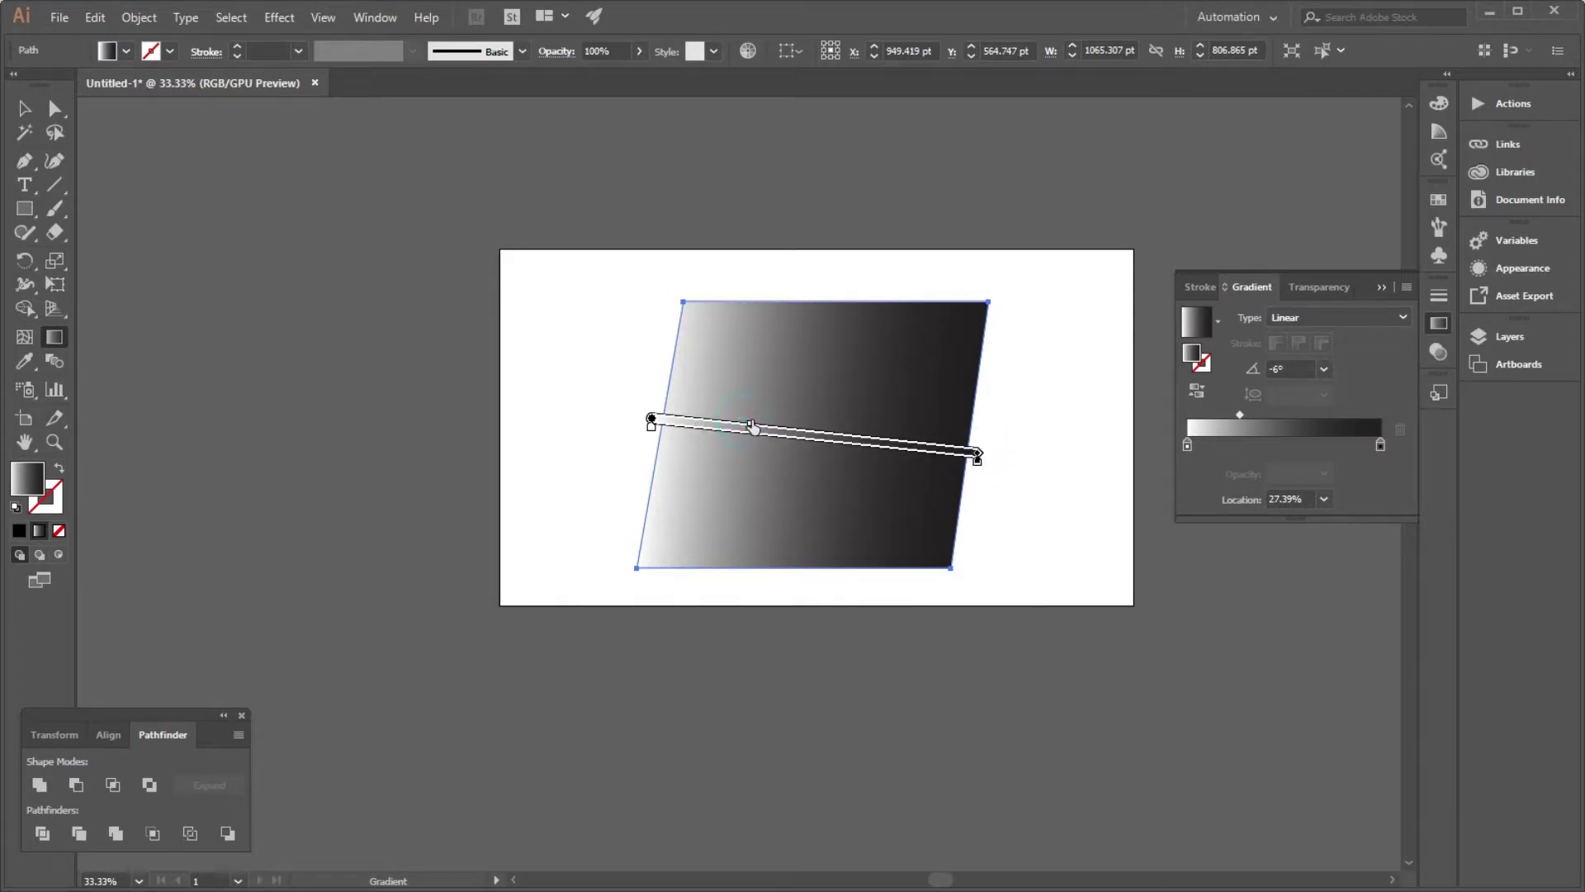
left_click_drag(746, 428, 754, 427)
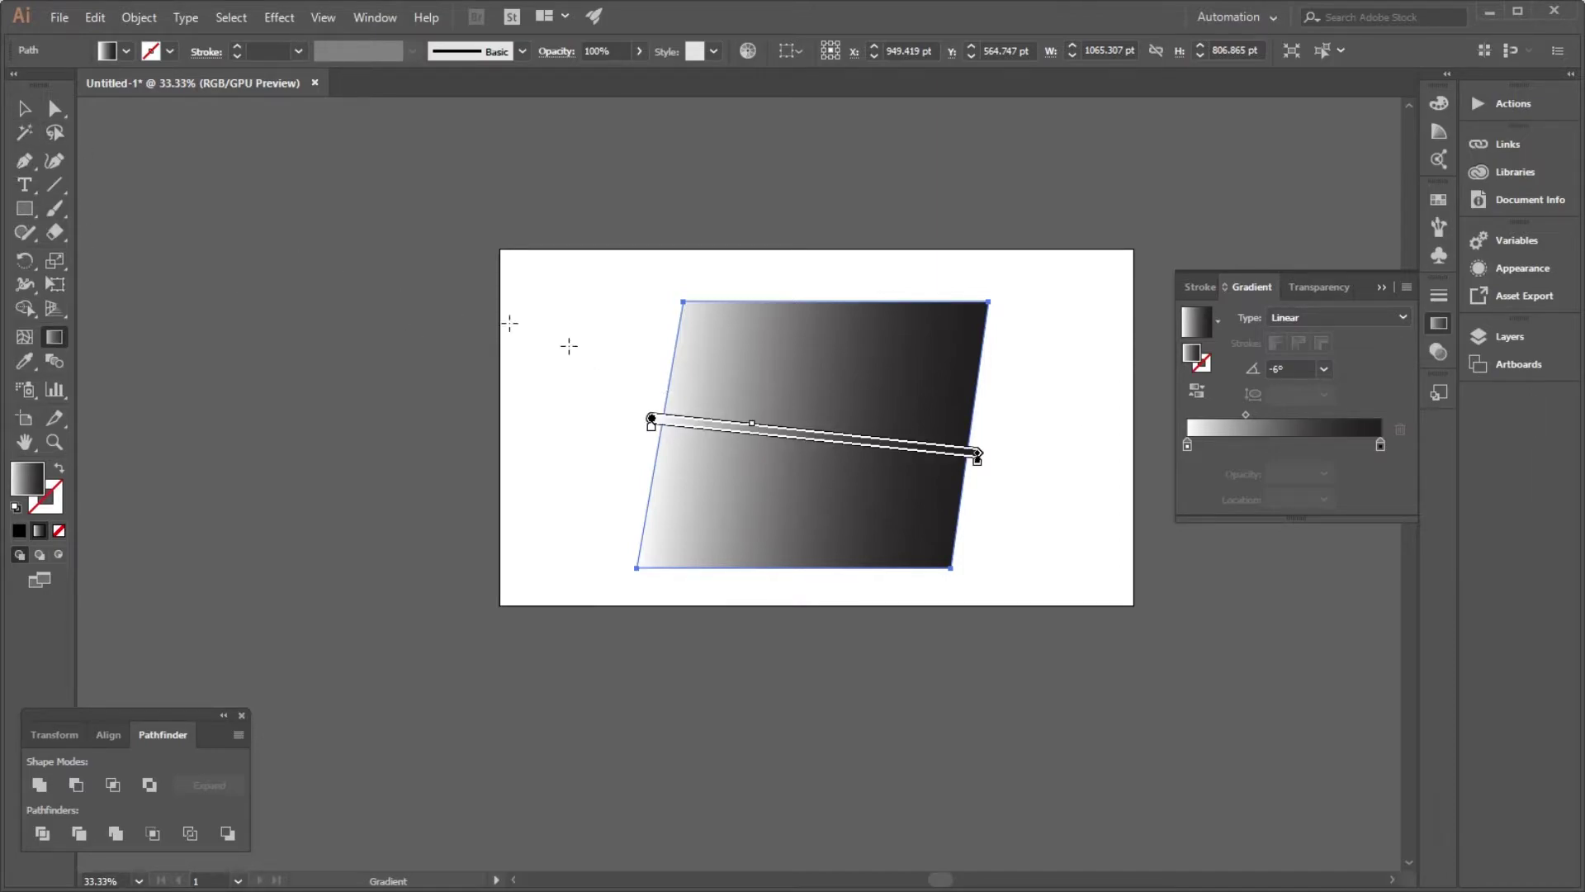
left_click(25, 108)
left_click(388, 311)
Apply a Pixelate > Mezzotint effect with the Medium Lines type to the shape.
left_click(790, 428)
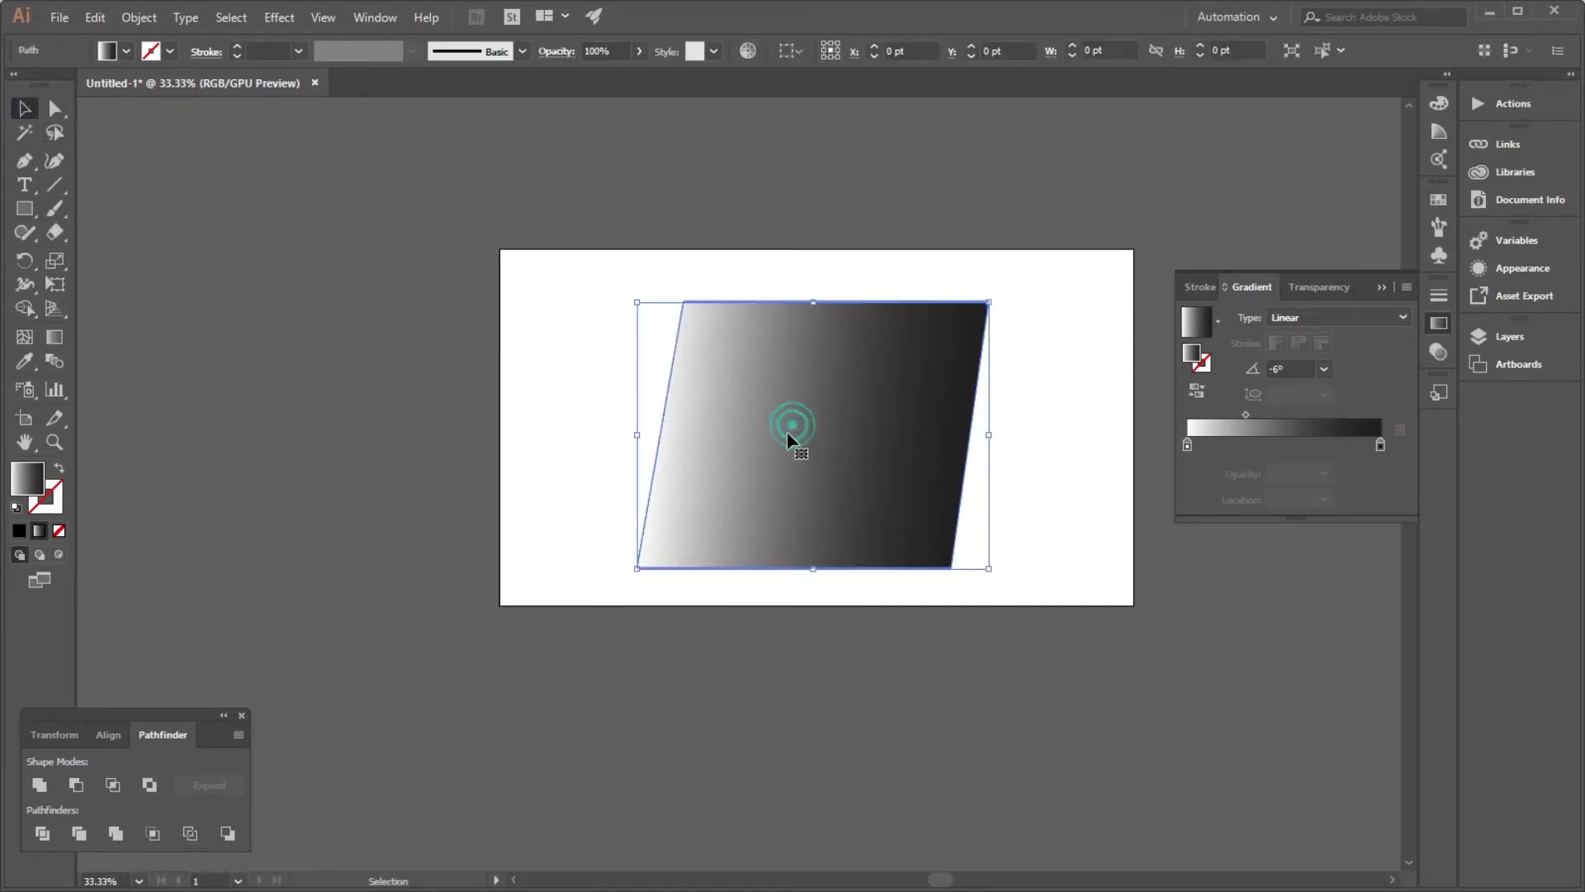
left_click(278, 18)
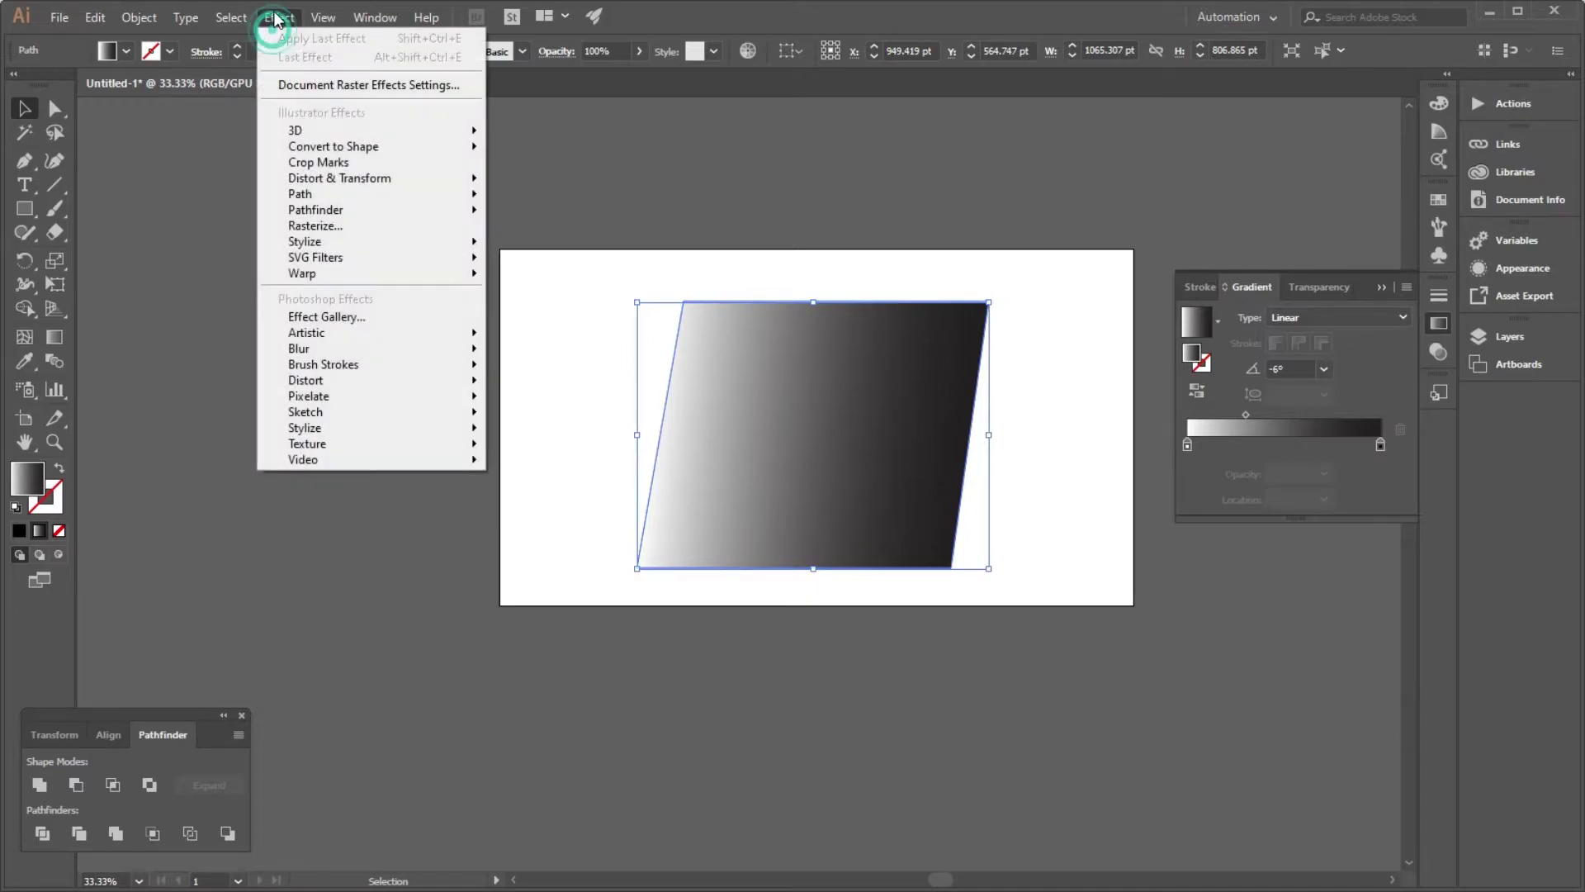
mouse_move(310, 397)
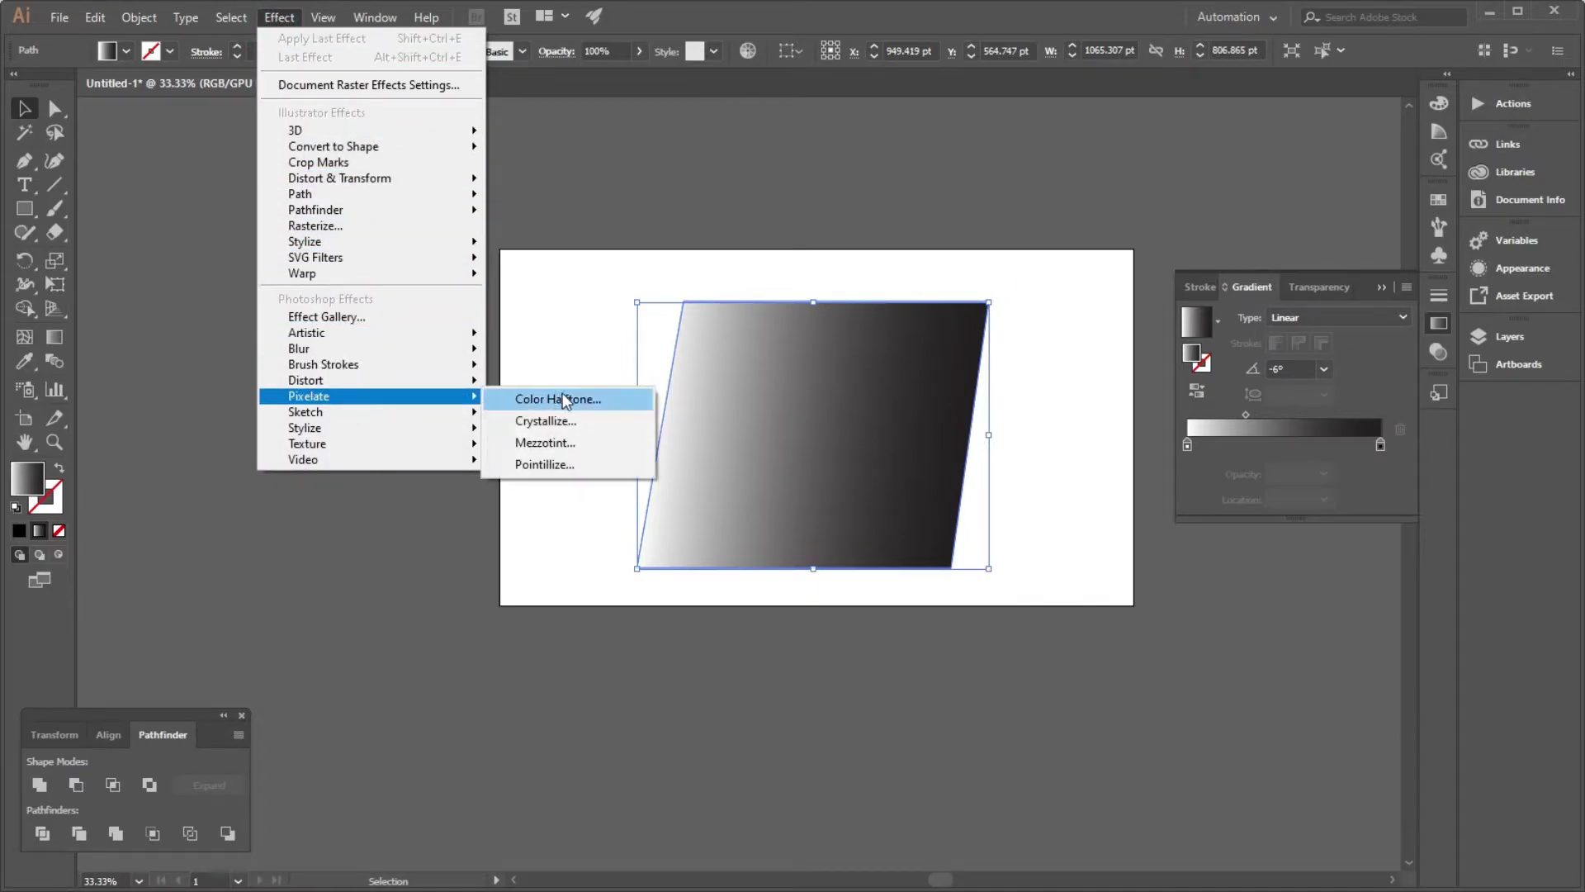
left_click(543, 444)
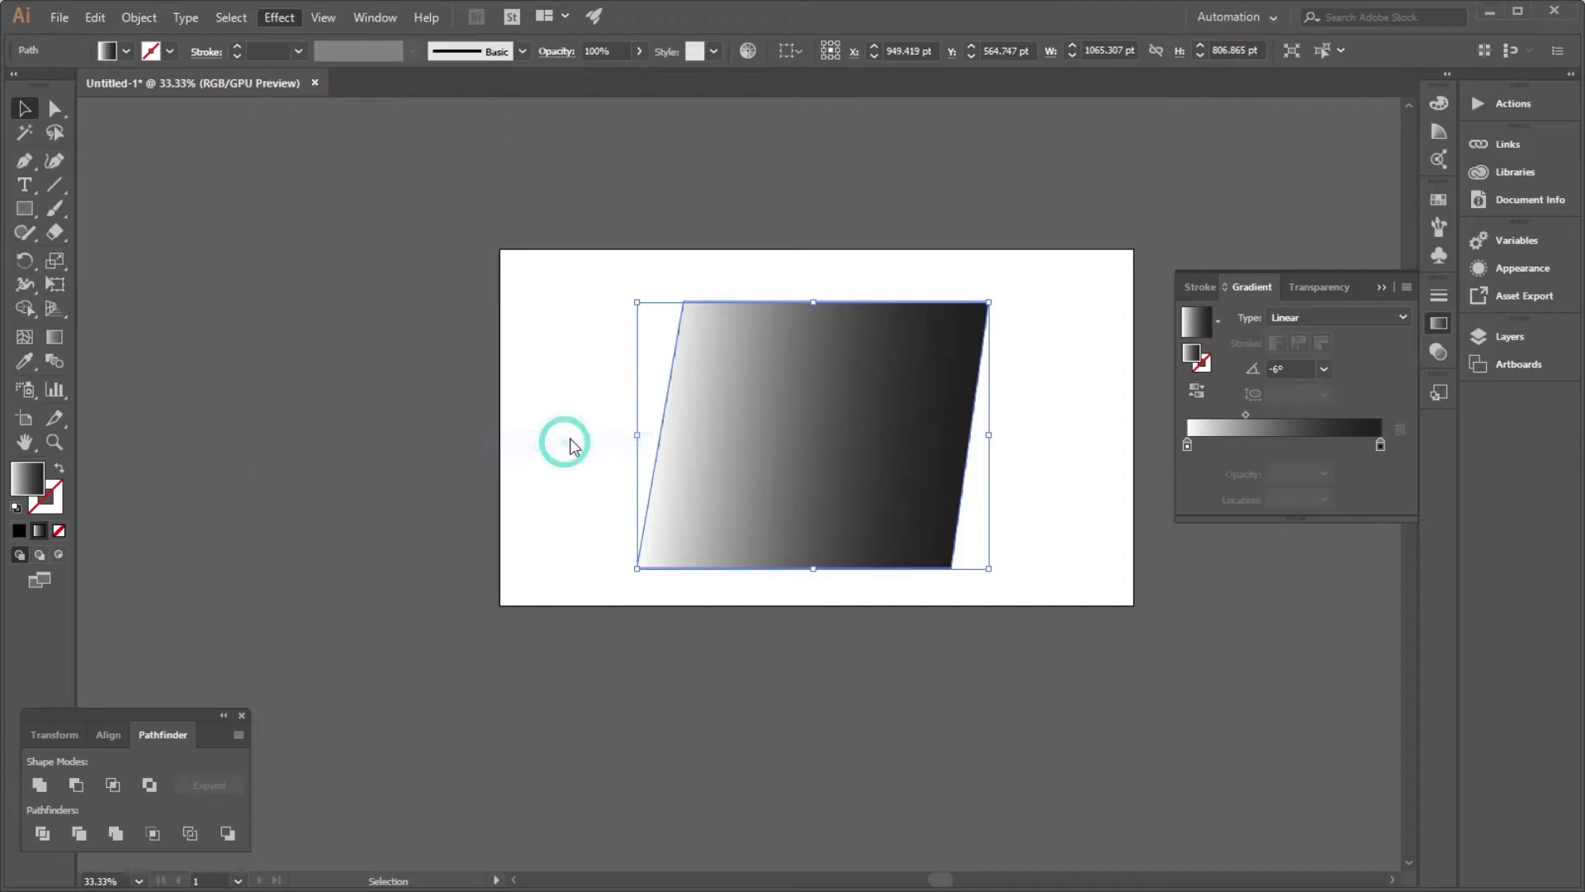
left_click(1102, 474)
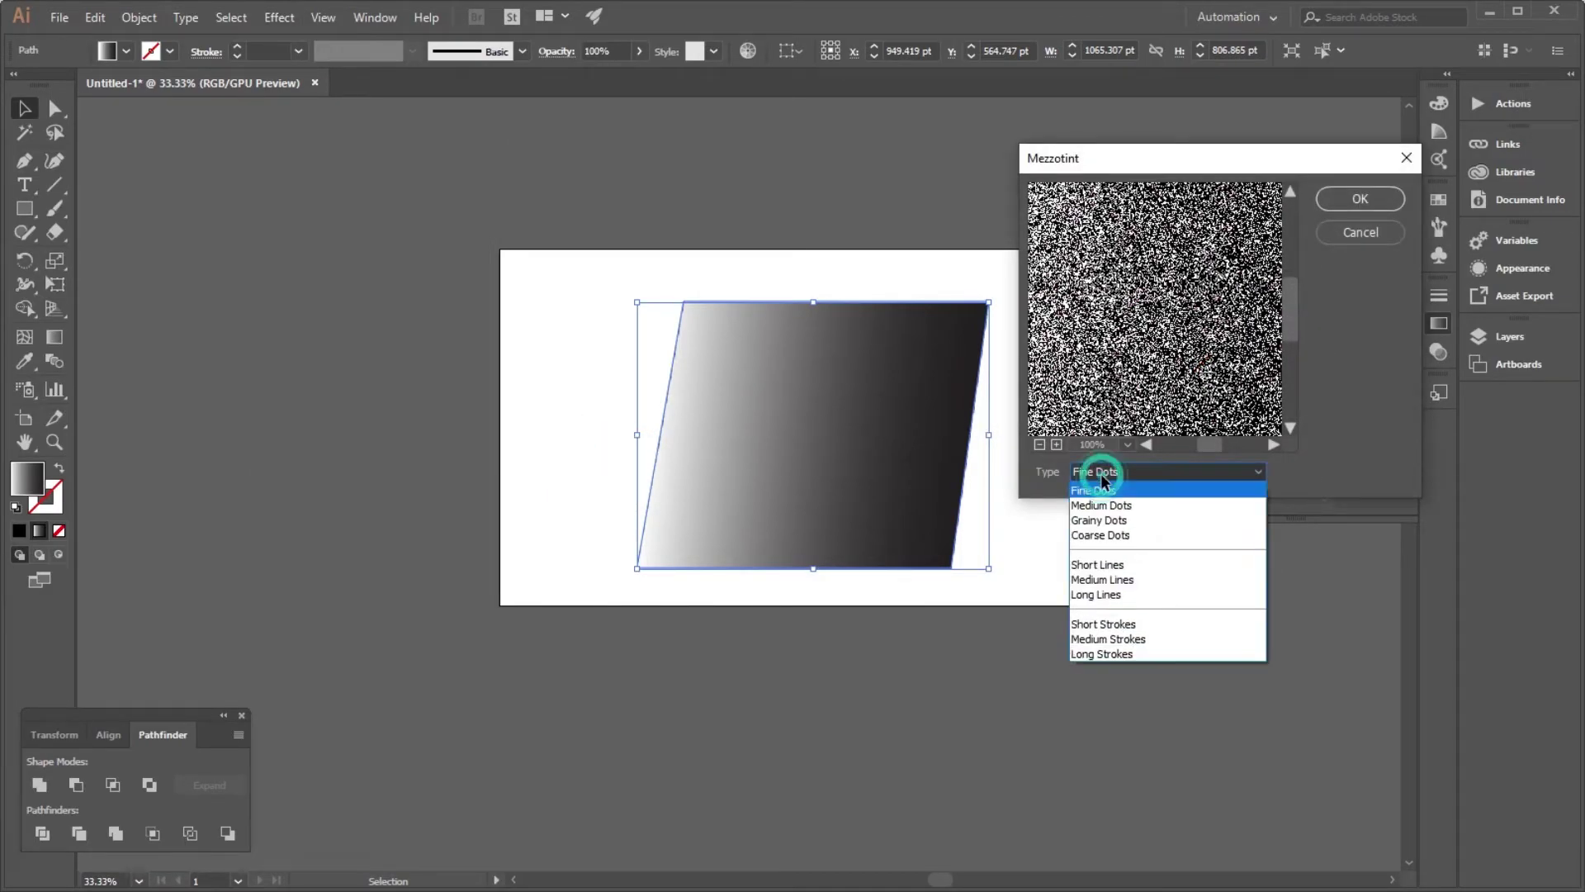
left_click(1131, 581)
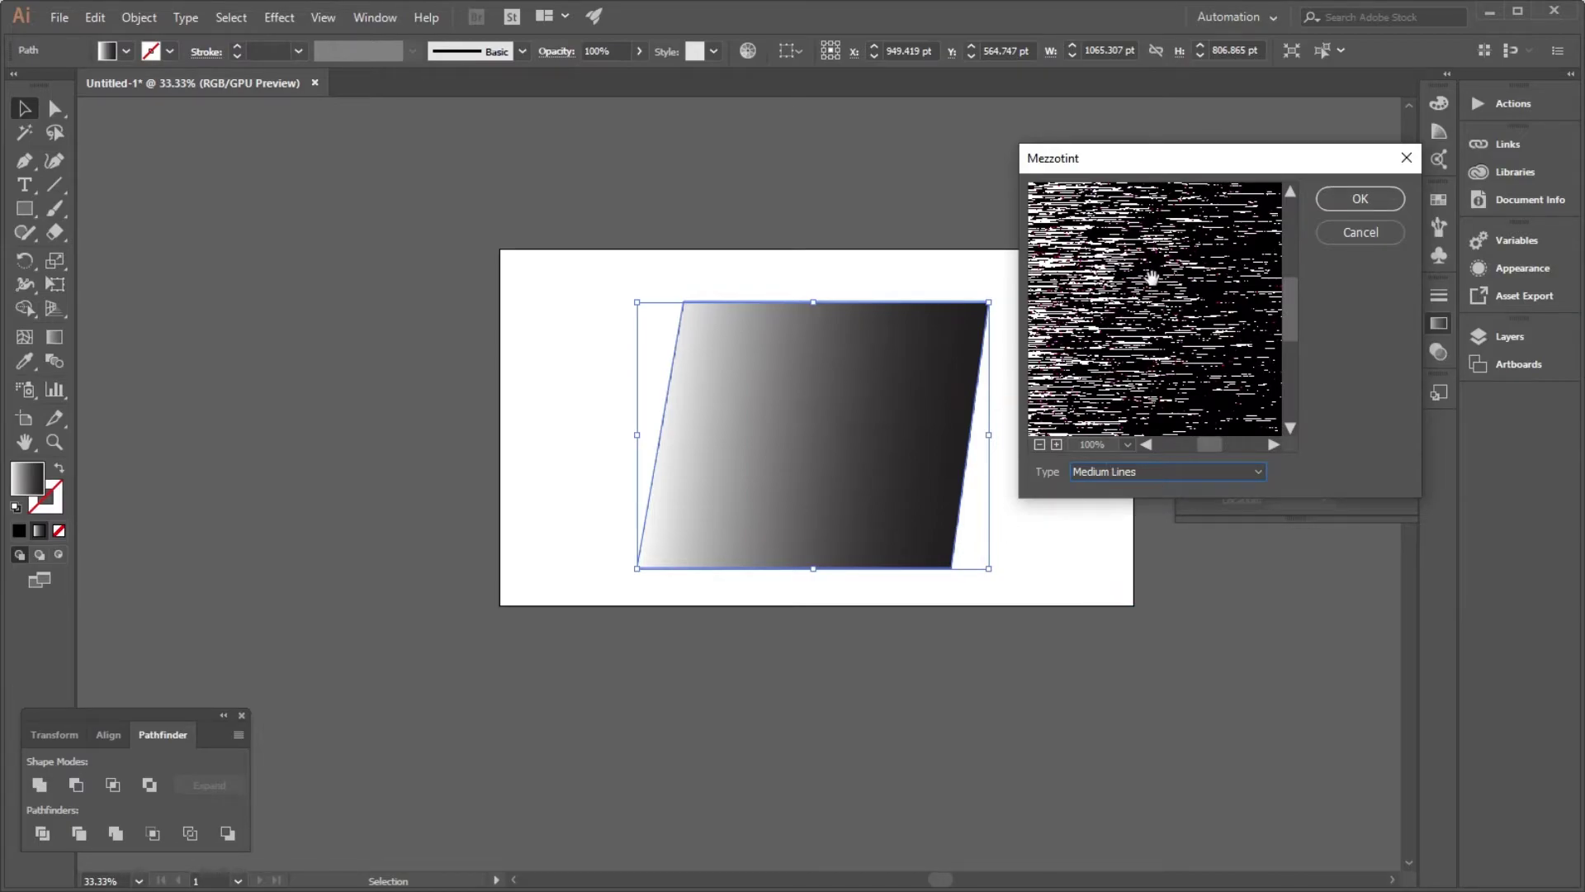
left_click(1379, 202)
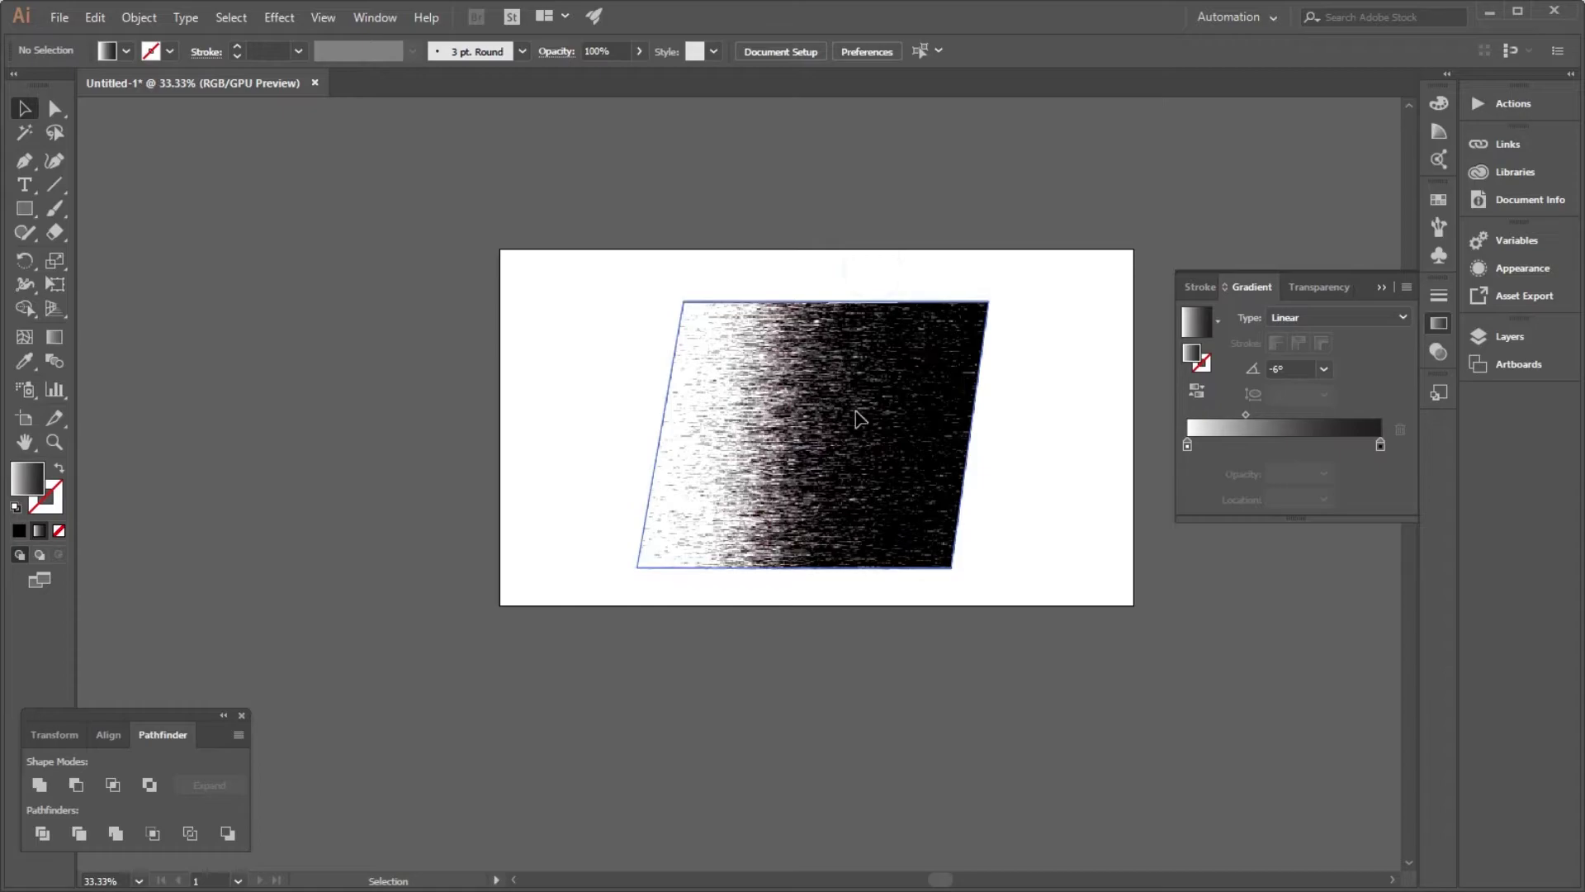
Expand the shape's appearance to flatten the mezzotint into an embedded image.
left_click(139, 18)
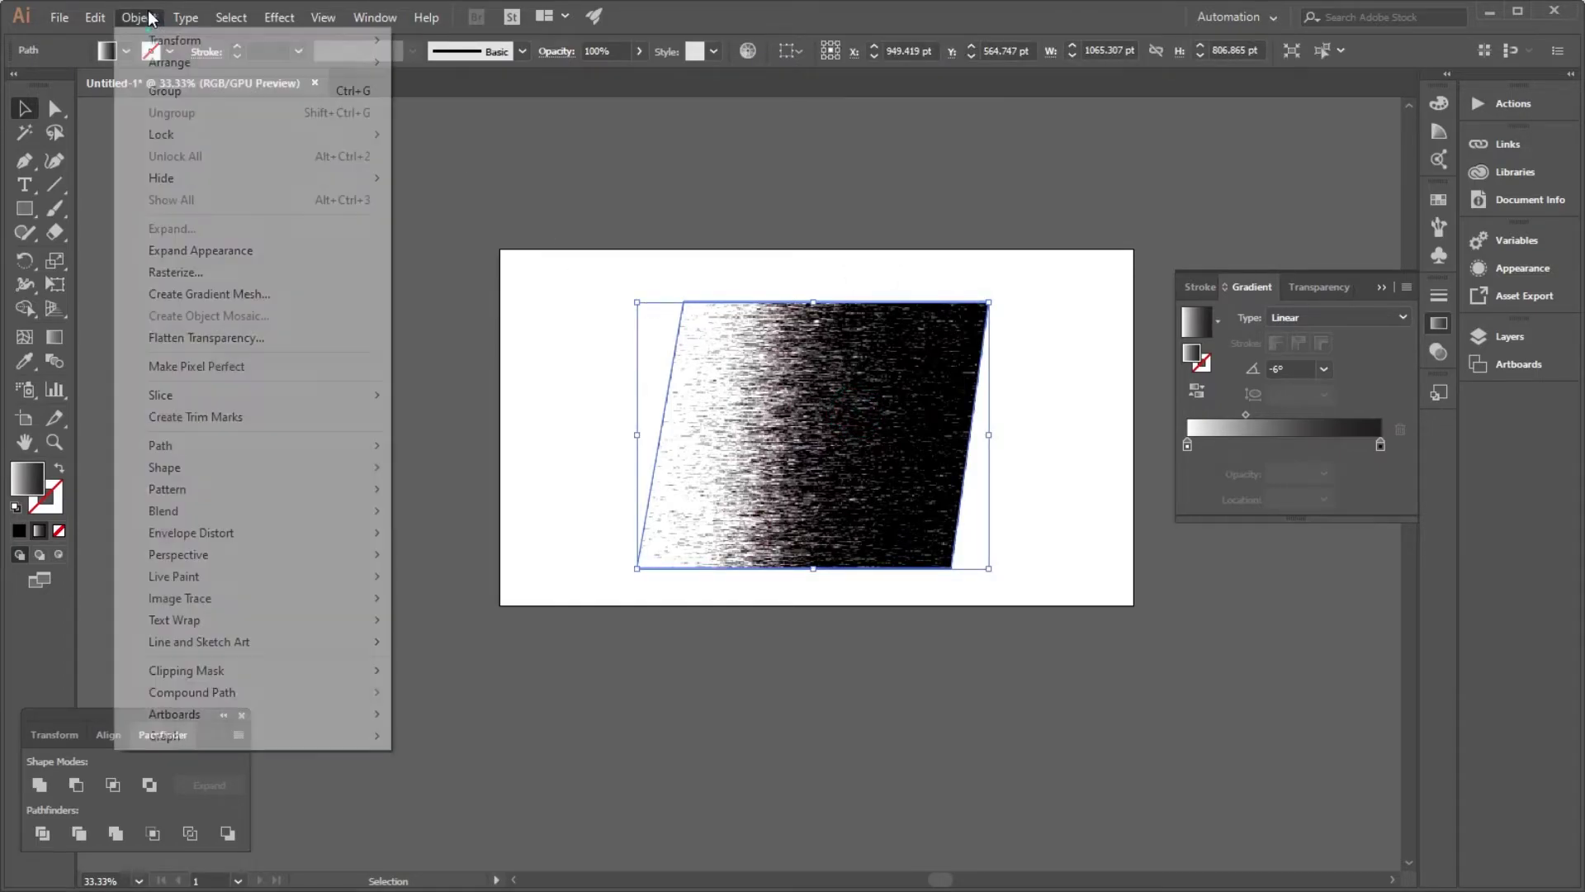
left_click(200, 251)
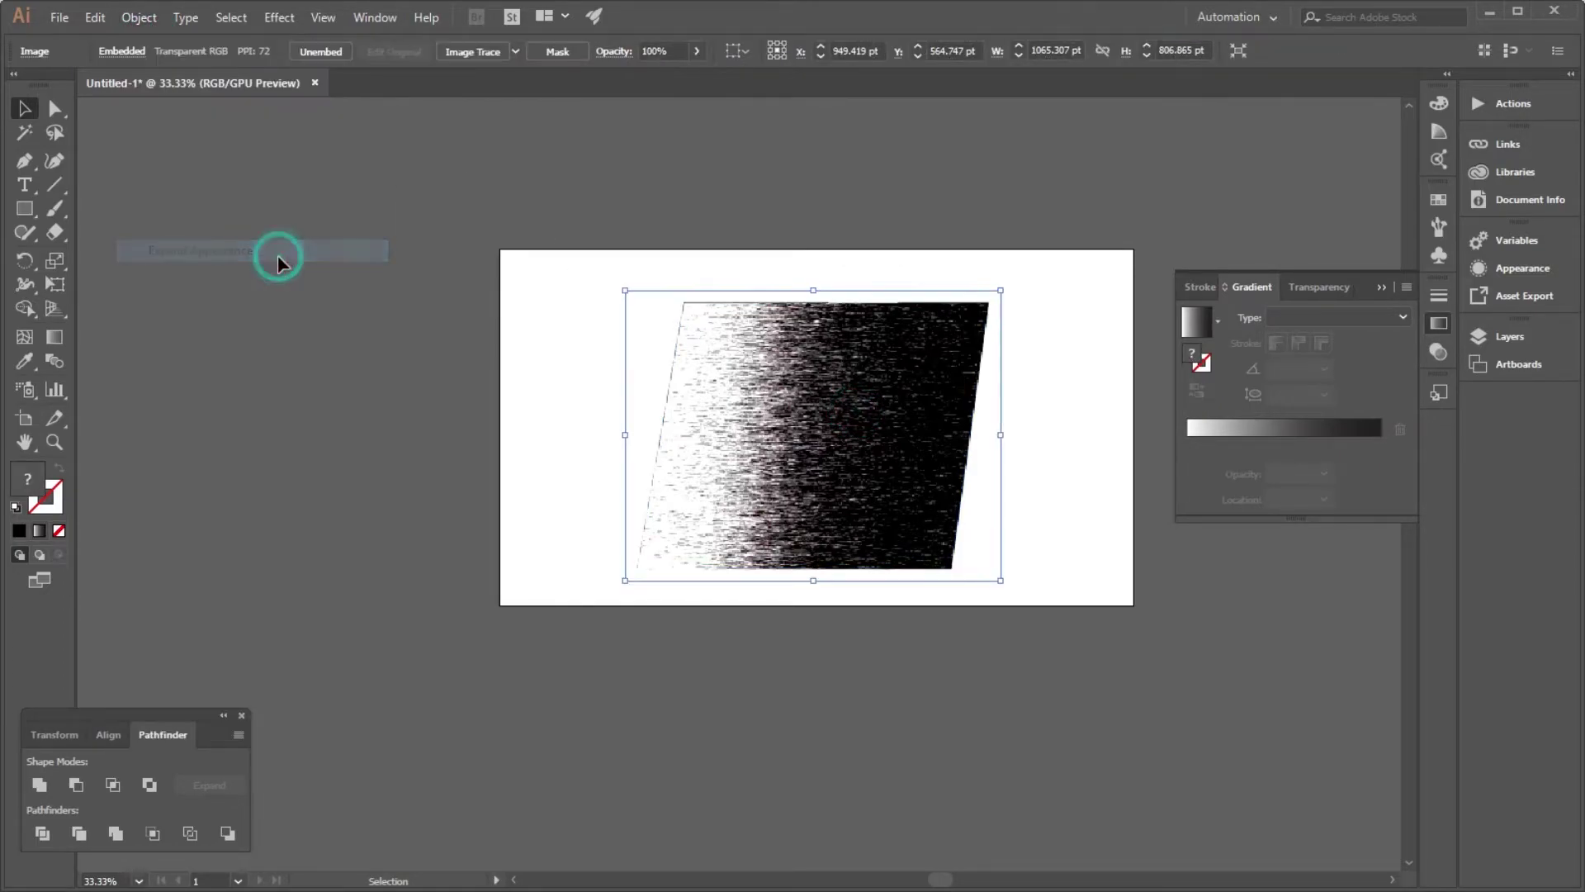
scroll(903, 409, "up", 1)
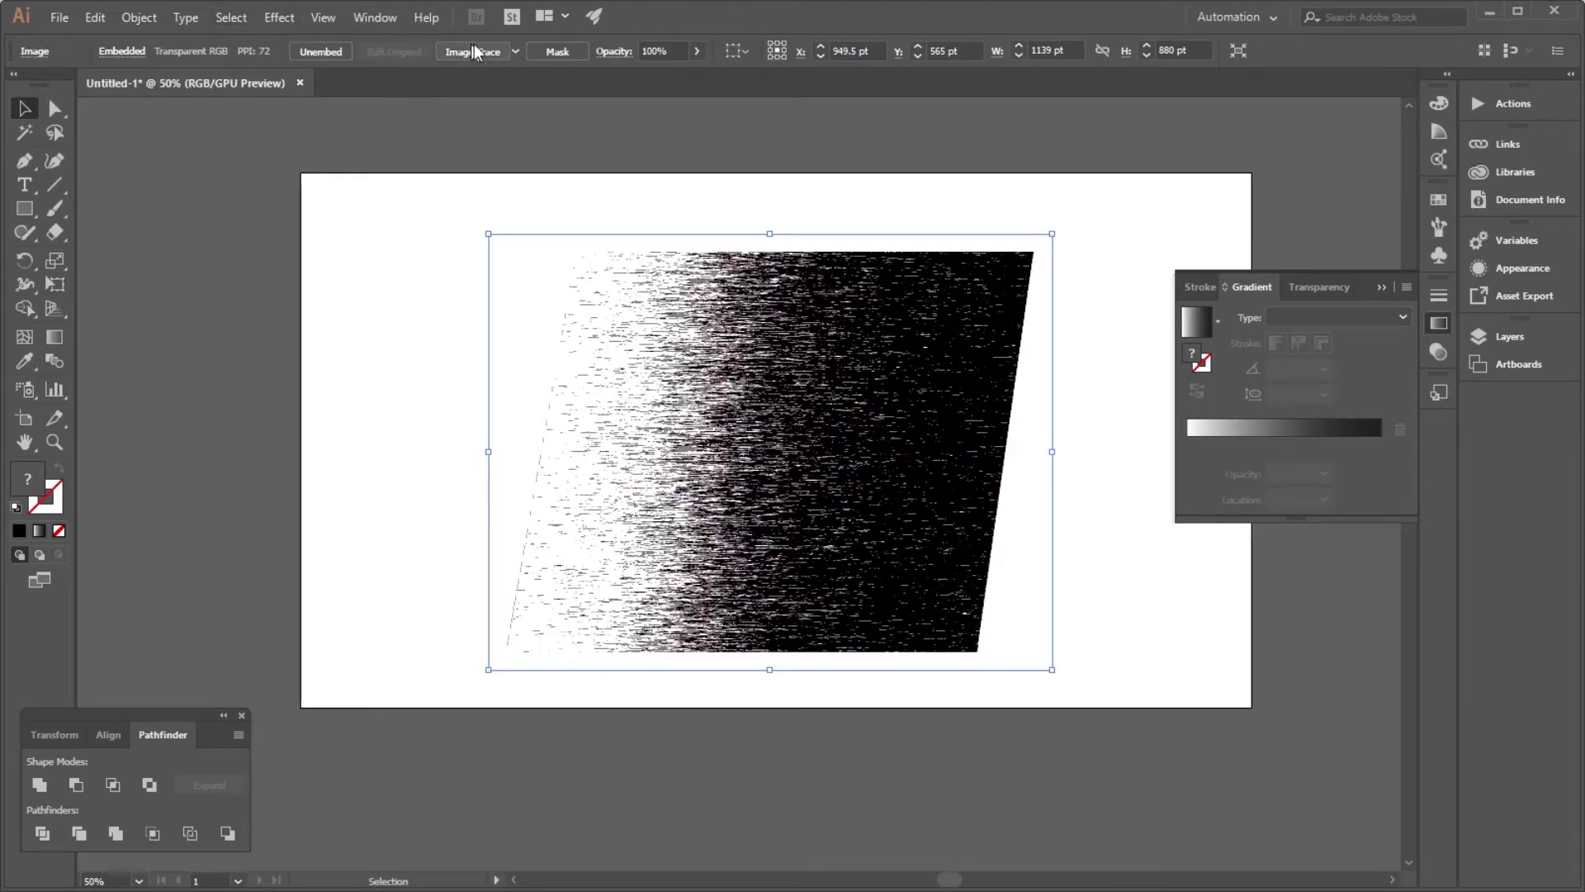
Trace the embedded image with the High Fidelity Photo preset.
left_click(515, 50)
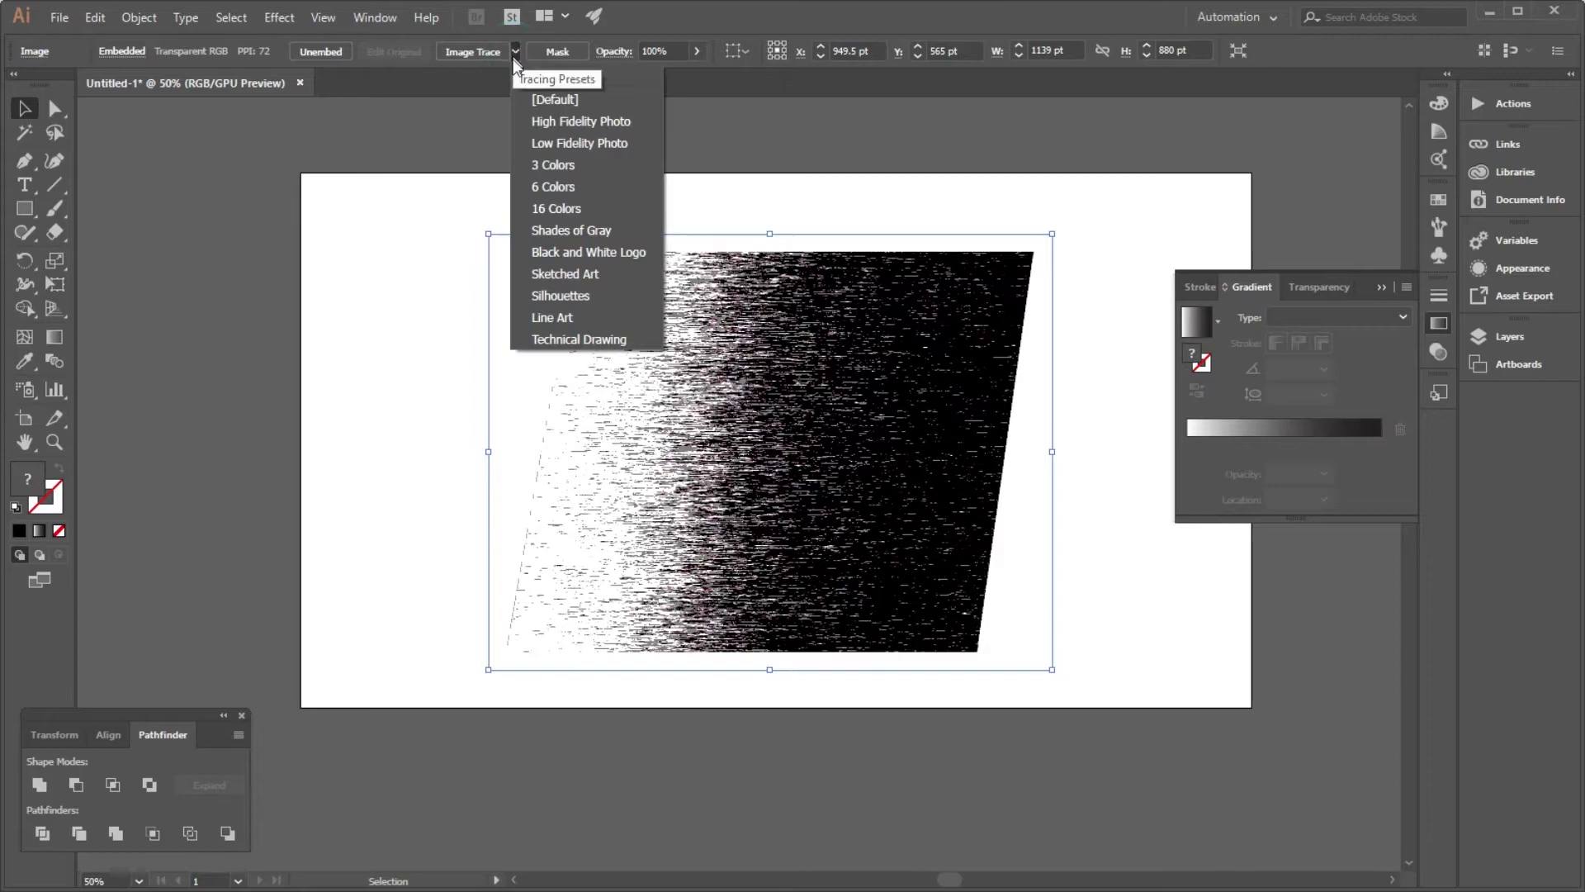
left_click(628, 120)
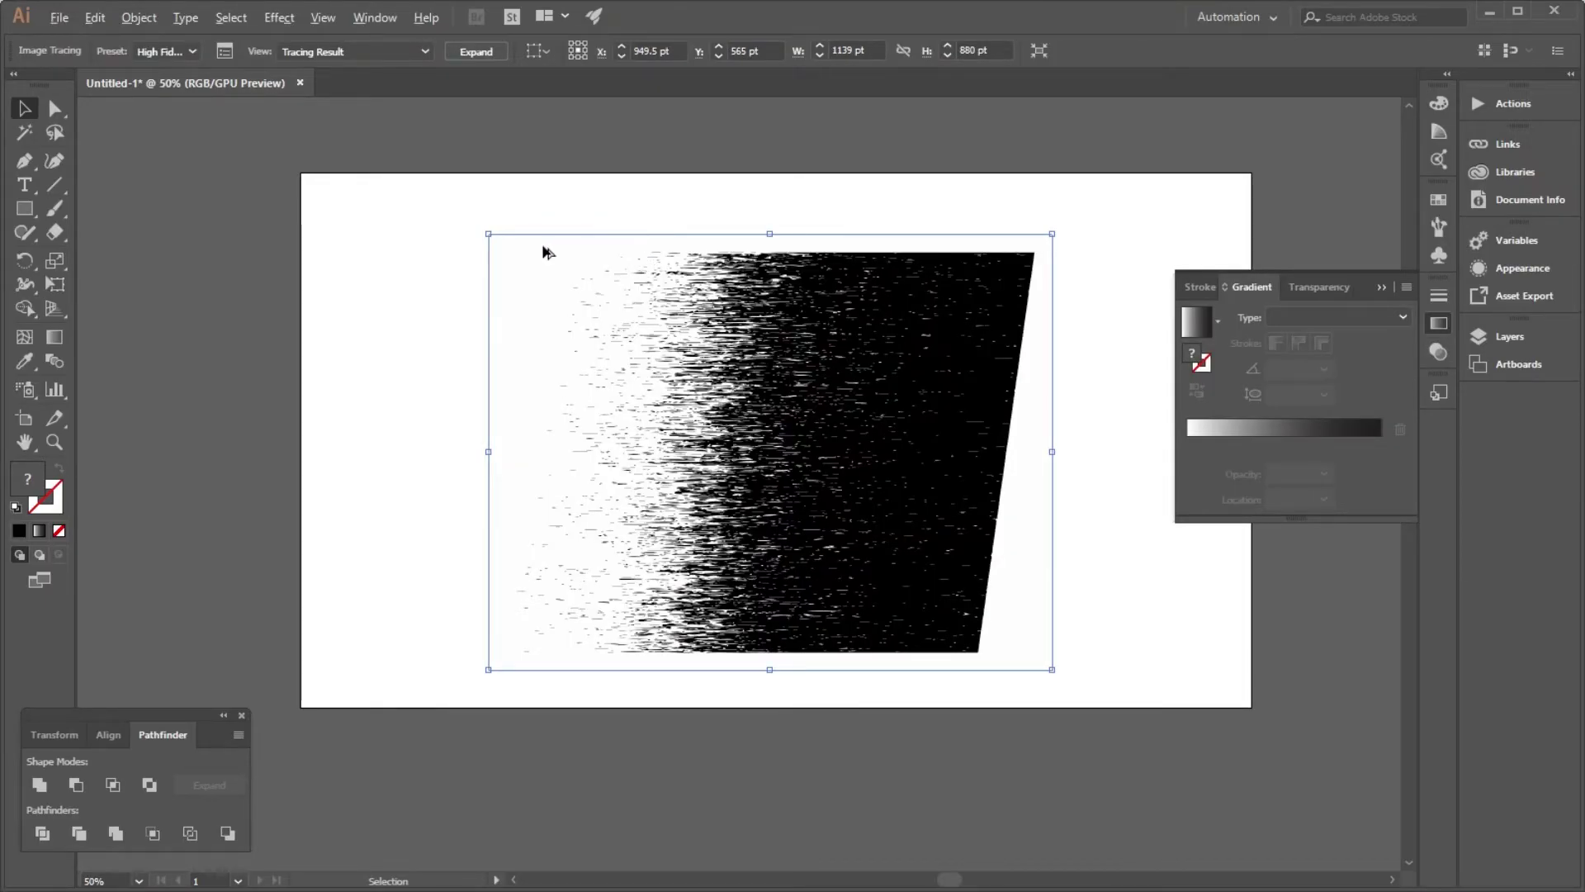
scroll(541, 246, "down", 1)
left_click(683, 212)
left_click(702, 332)
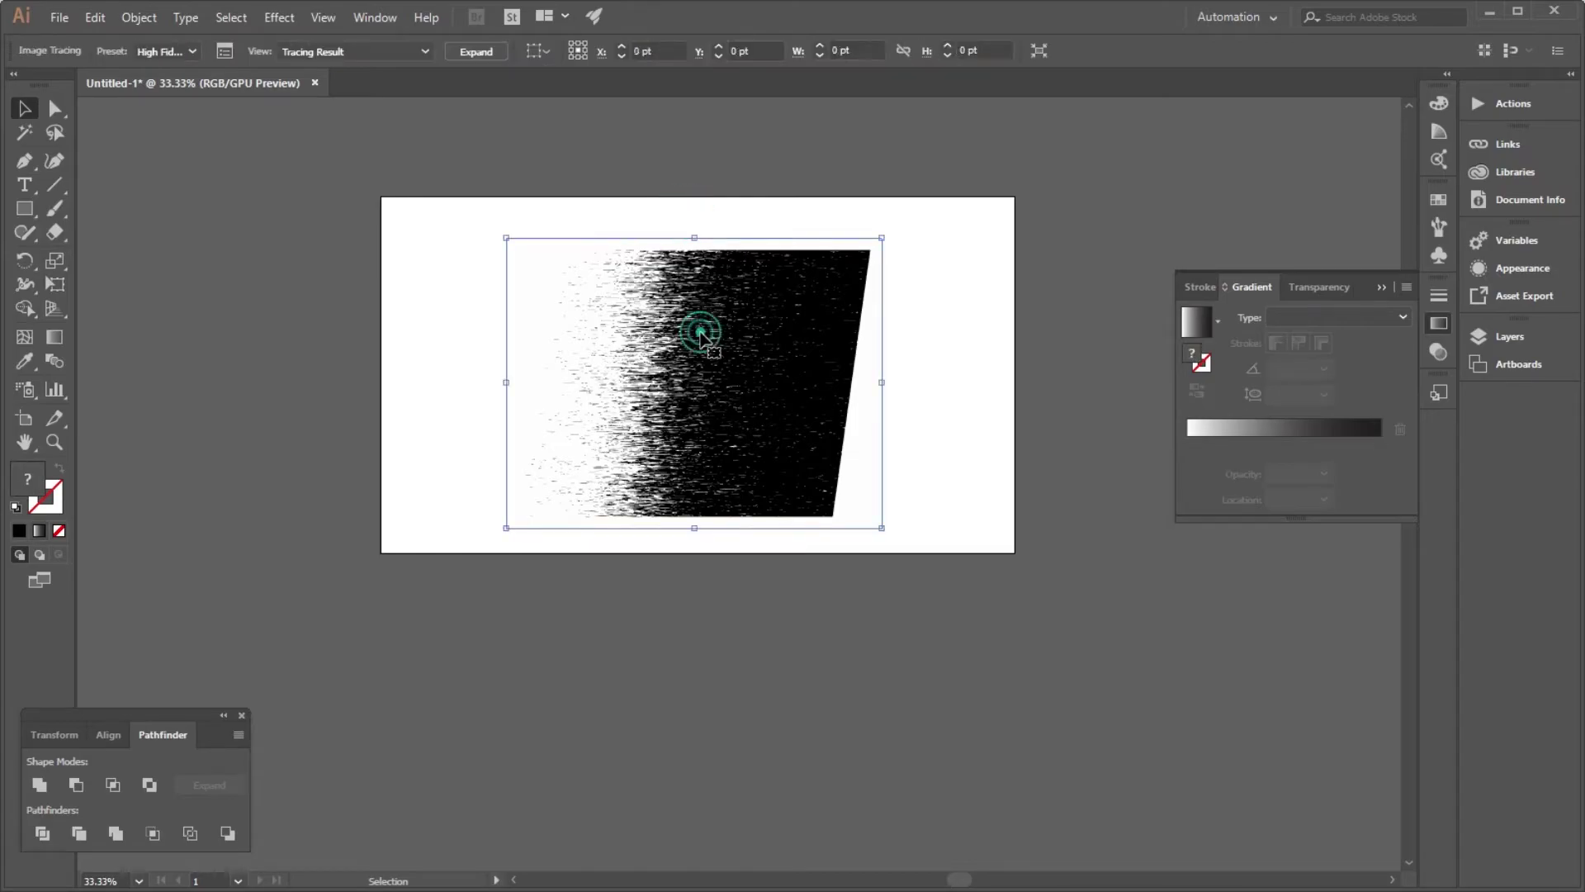
scroll(608, 325, "up", 1)
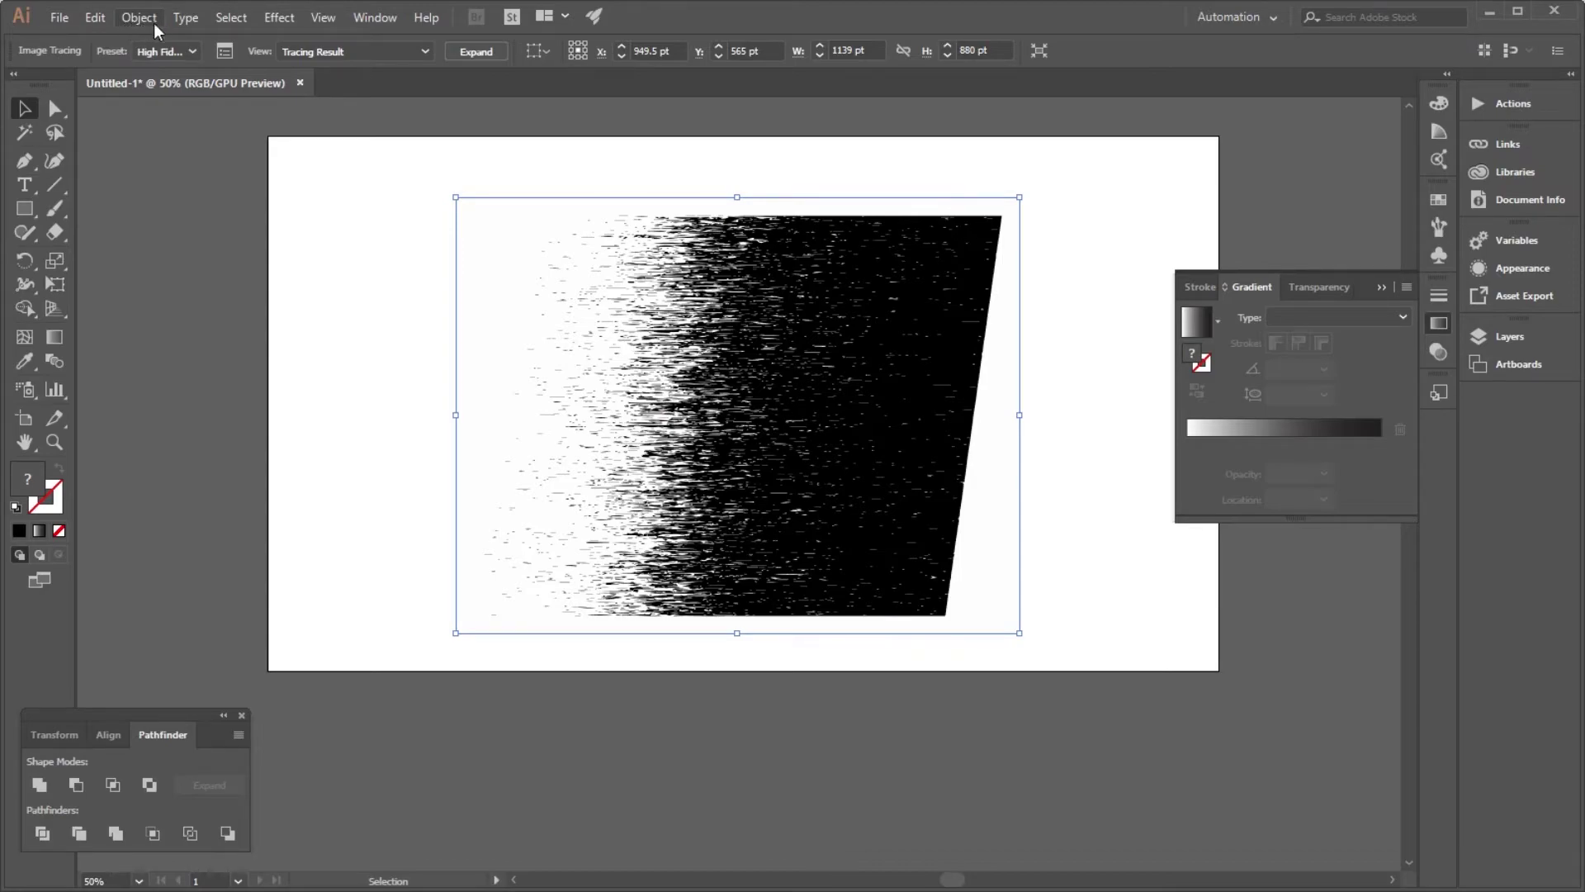
Retrace using the Abutting method with Ignore White enabled in Image Trace's advanced options.
left_click(220, 53)
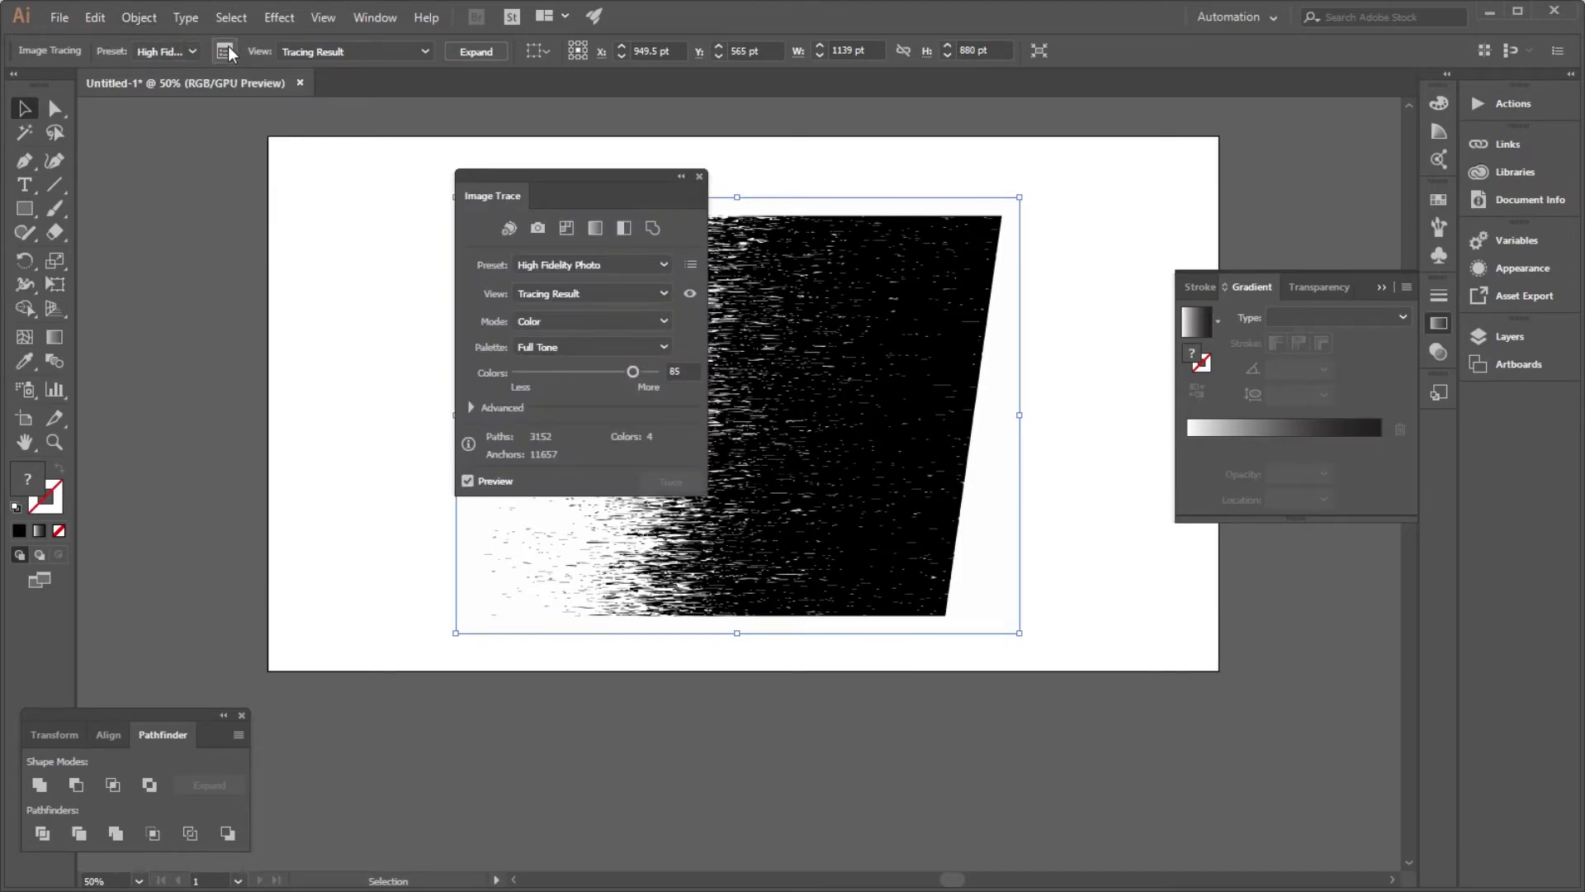
left_click(470, 407)
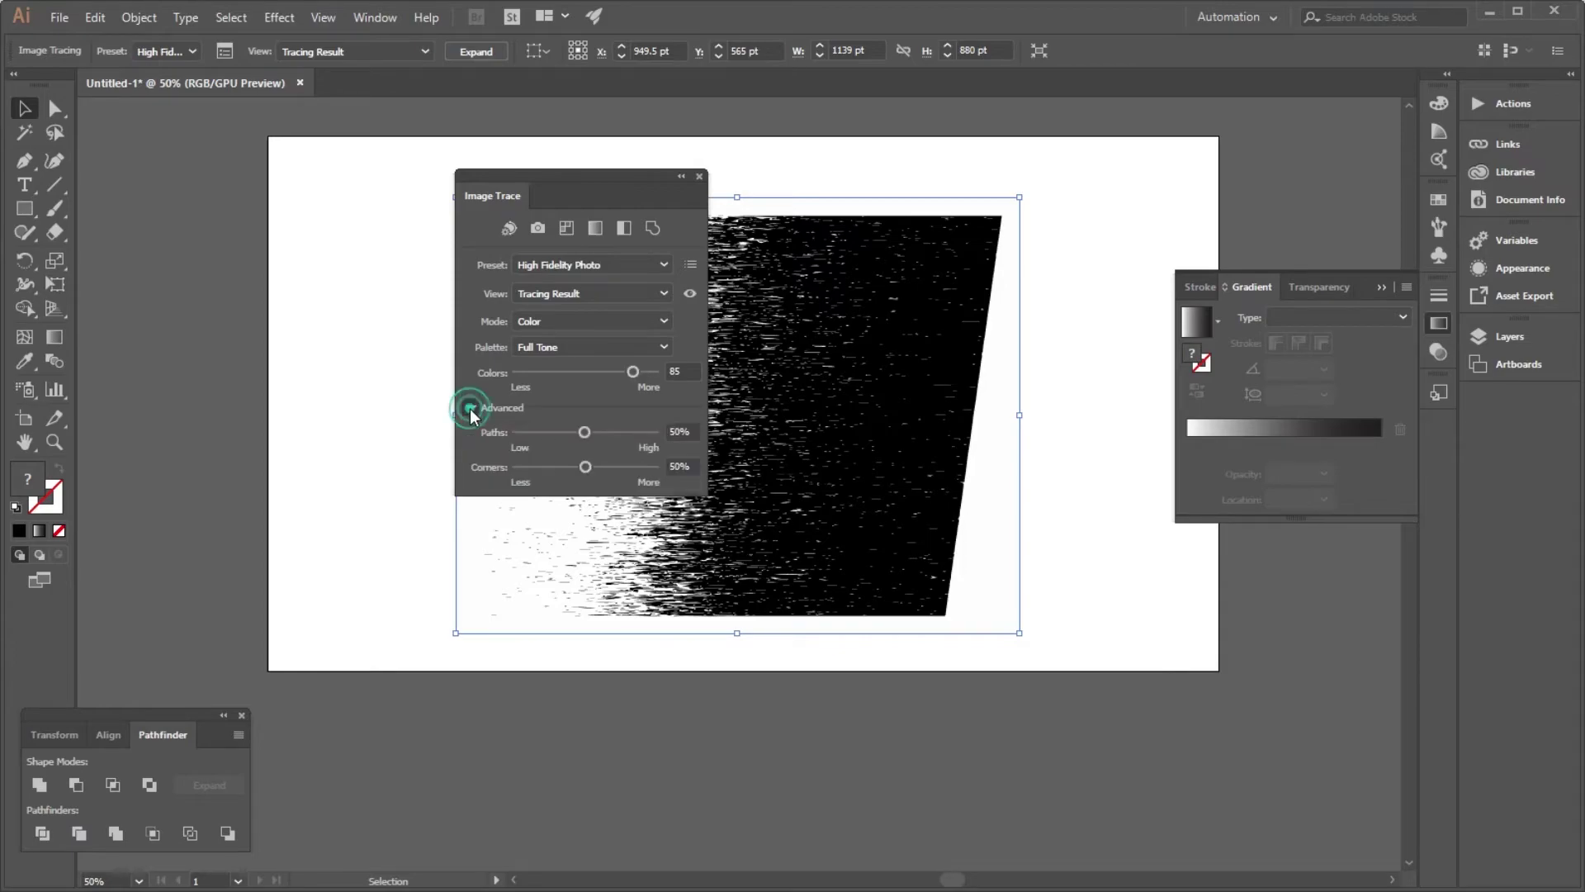
left_click(523, 539)
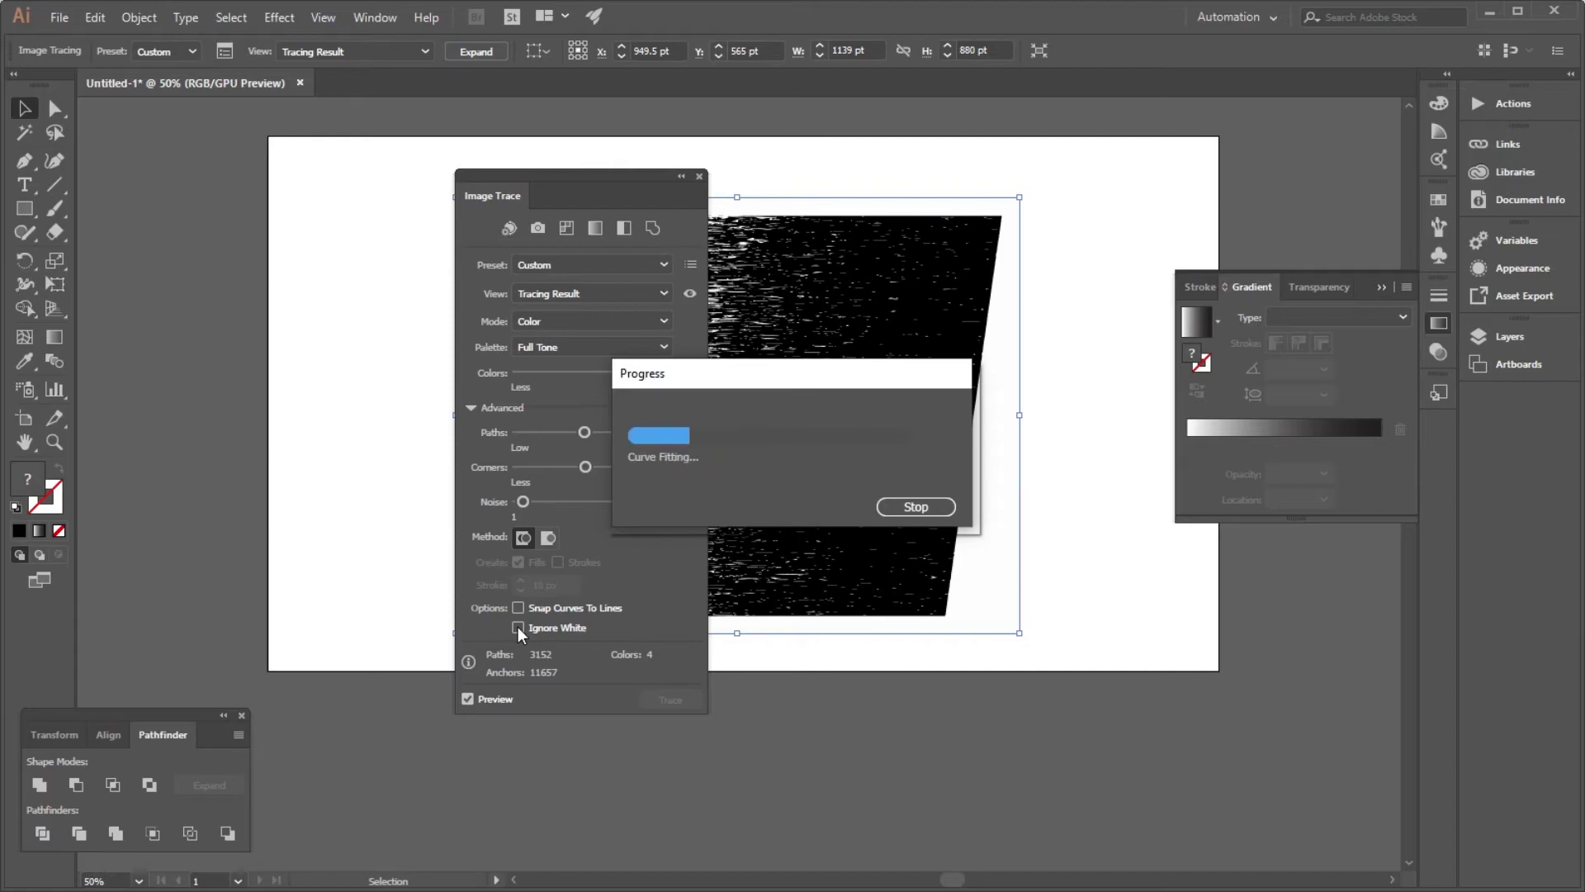
left_click(517, 628)
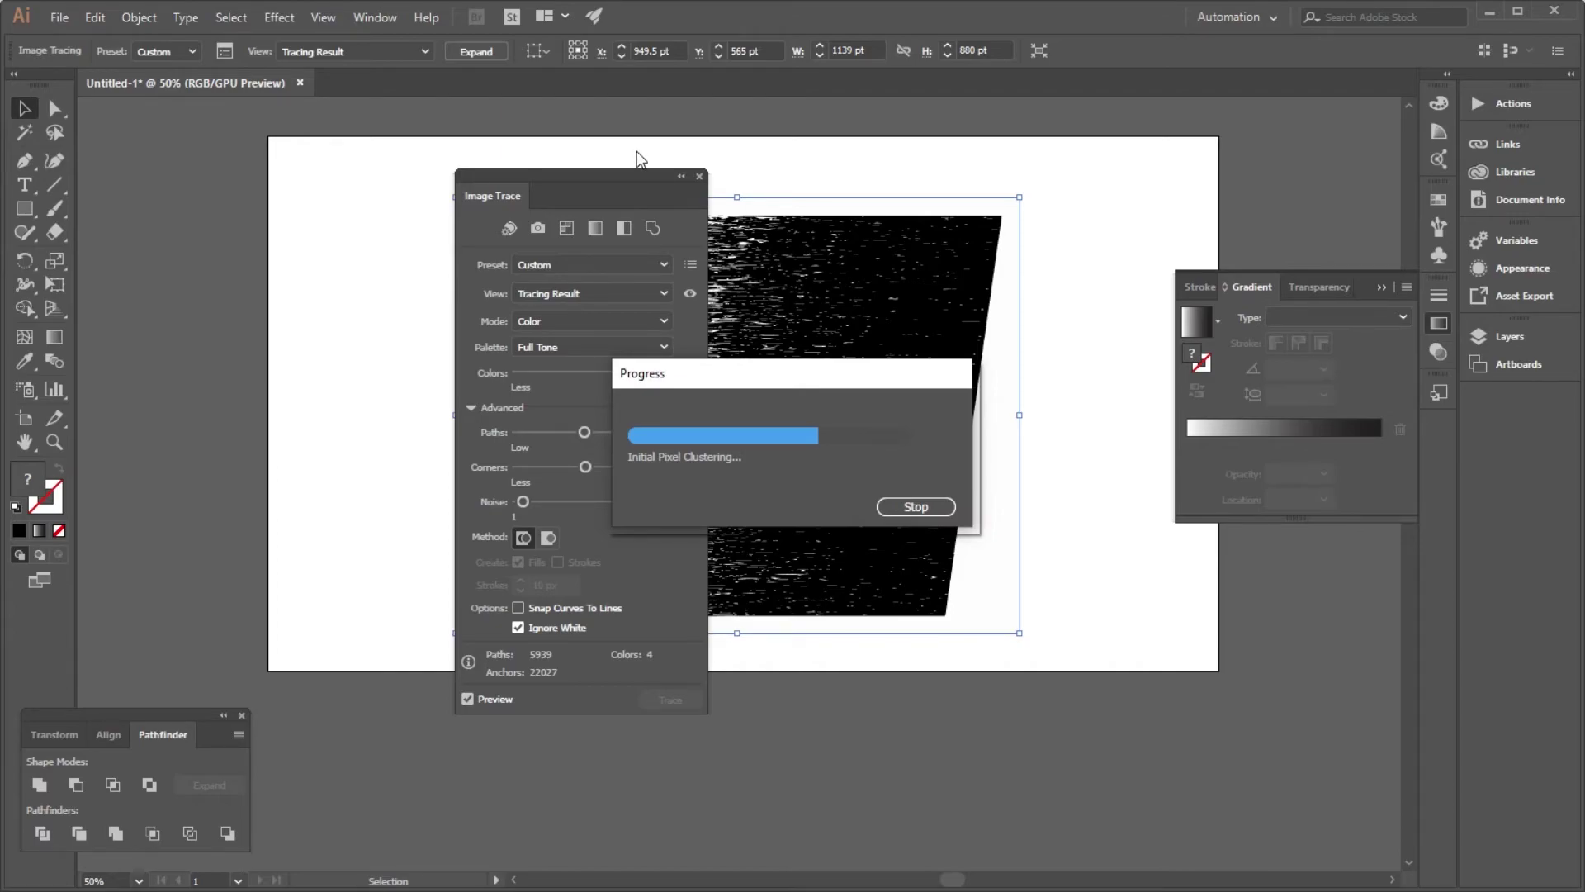
left_click(701, 175)
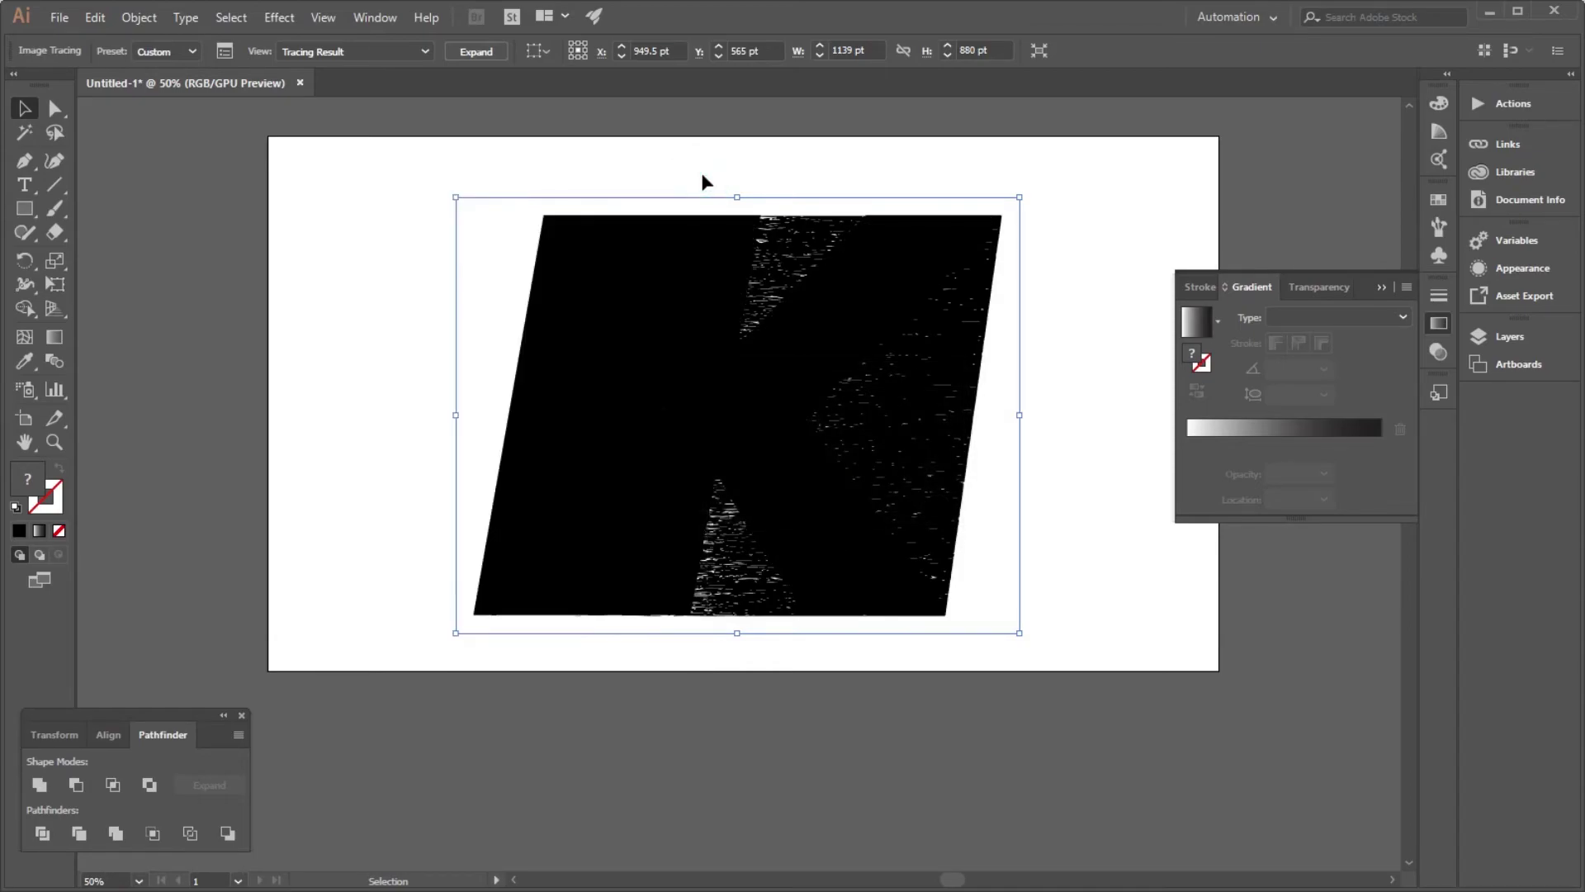
Expand the trace into vector paths with Object and Fill checked.
left_click(701, 339)
left_click(137, 18)
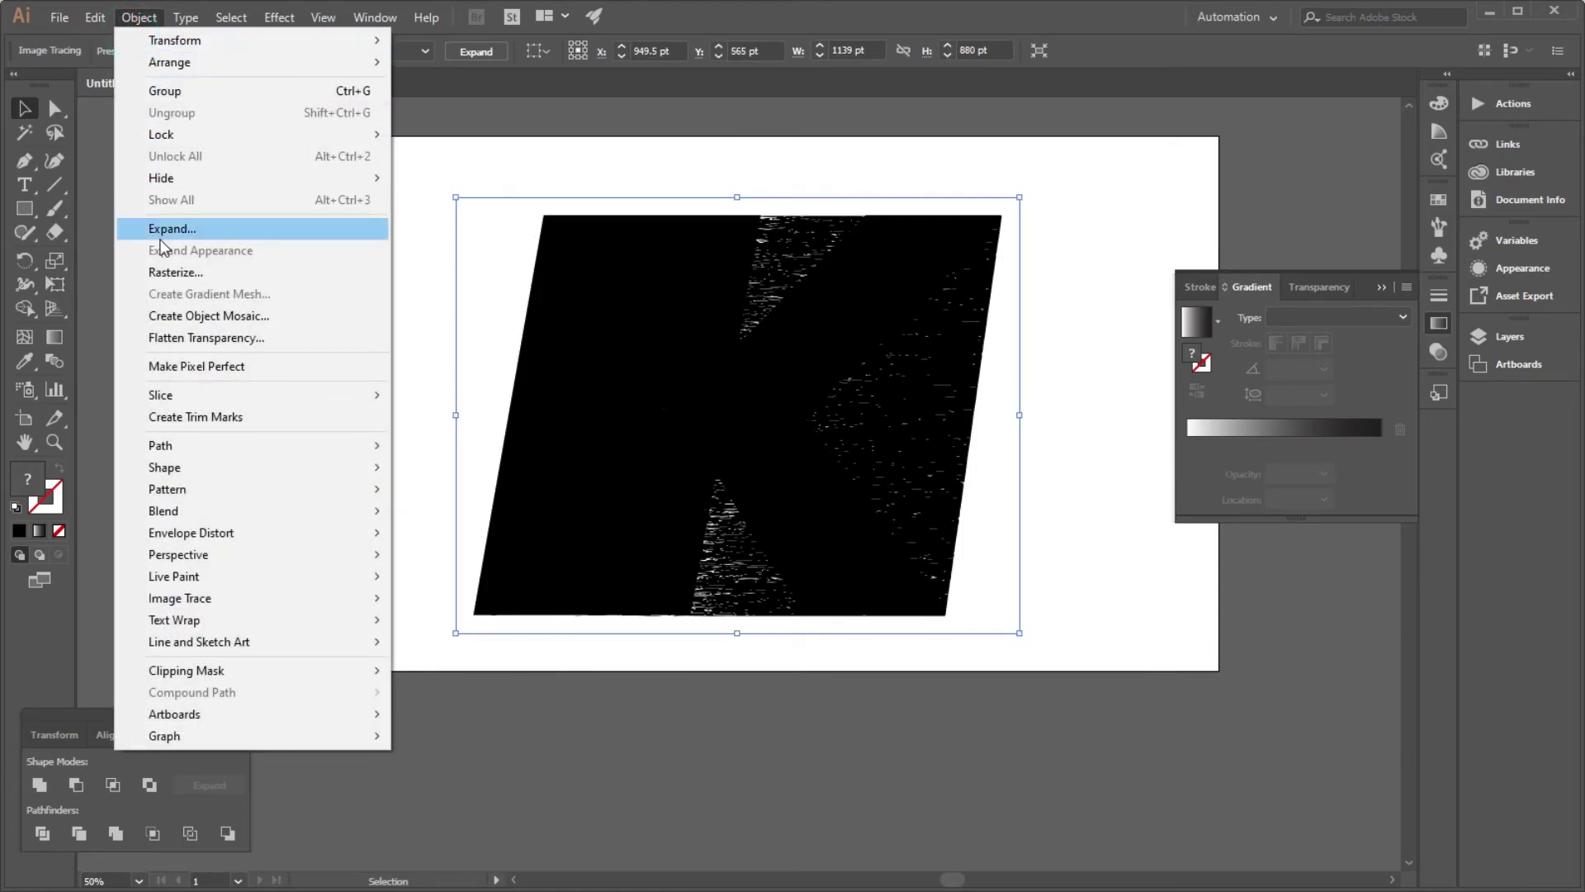
left_click(256, 233)
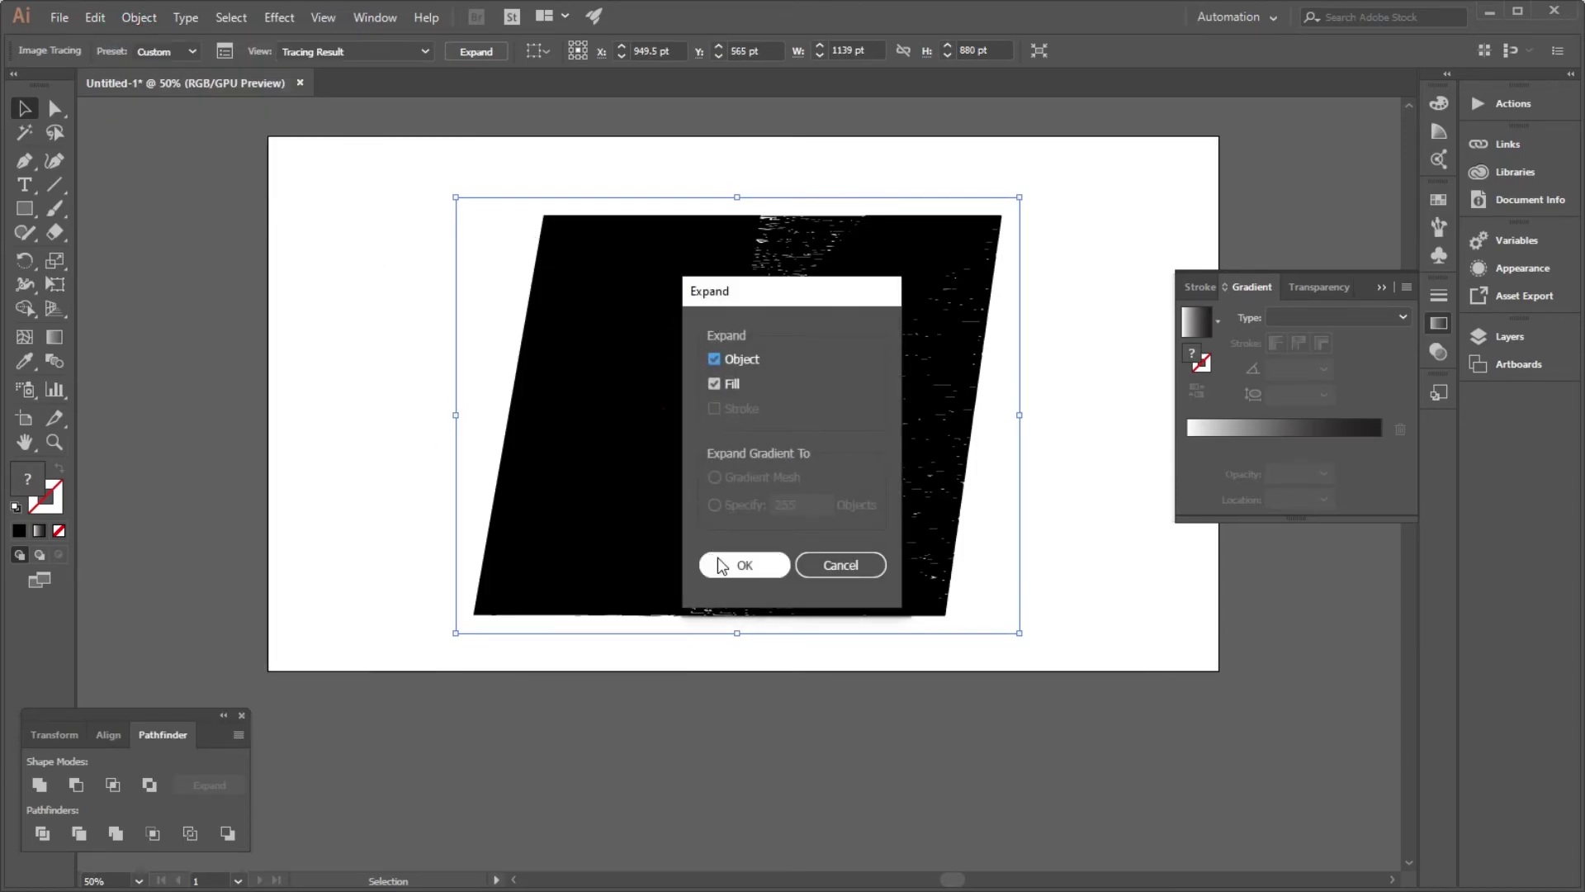
left_click(717, 564)
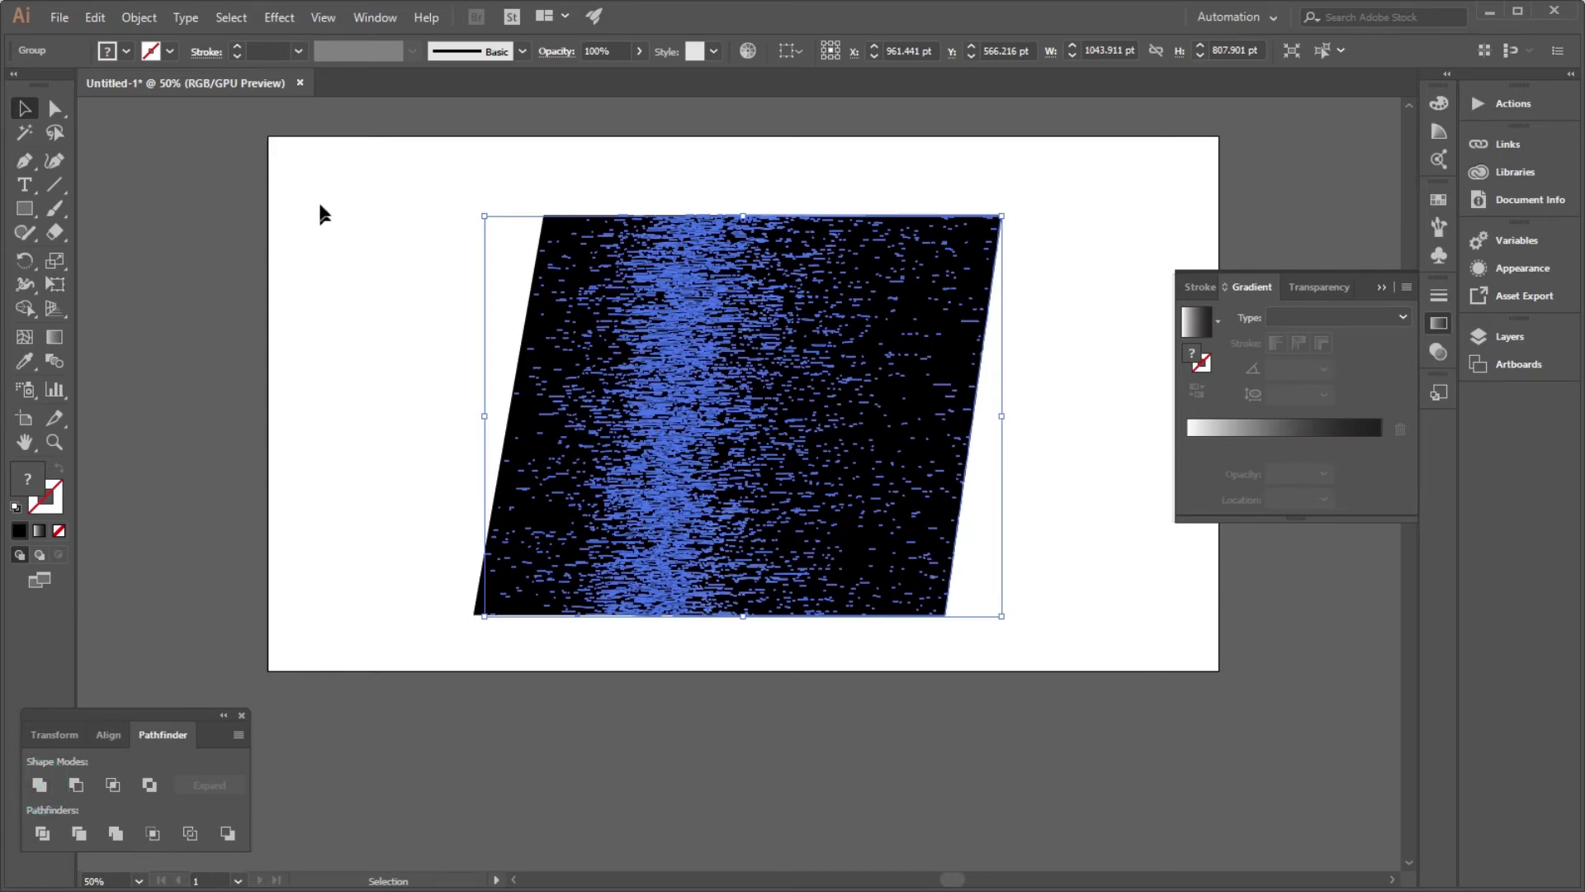
Turn the expanded streaks into a compound path and select it together with the outlined K.
left_click(138, 18)
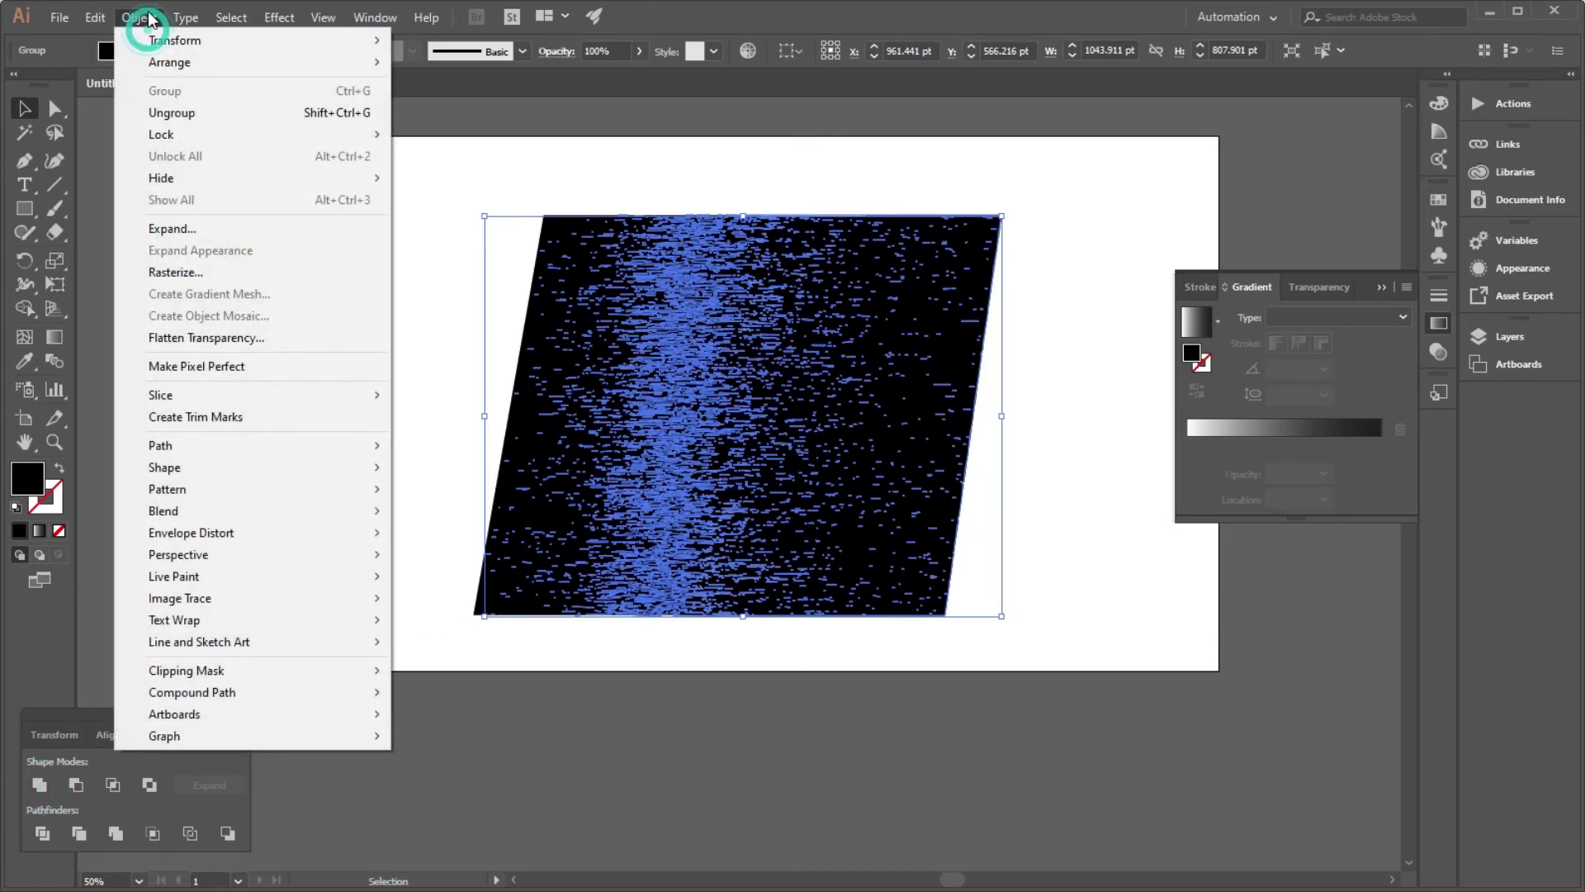
mouse_move(192, 692)
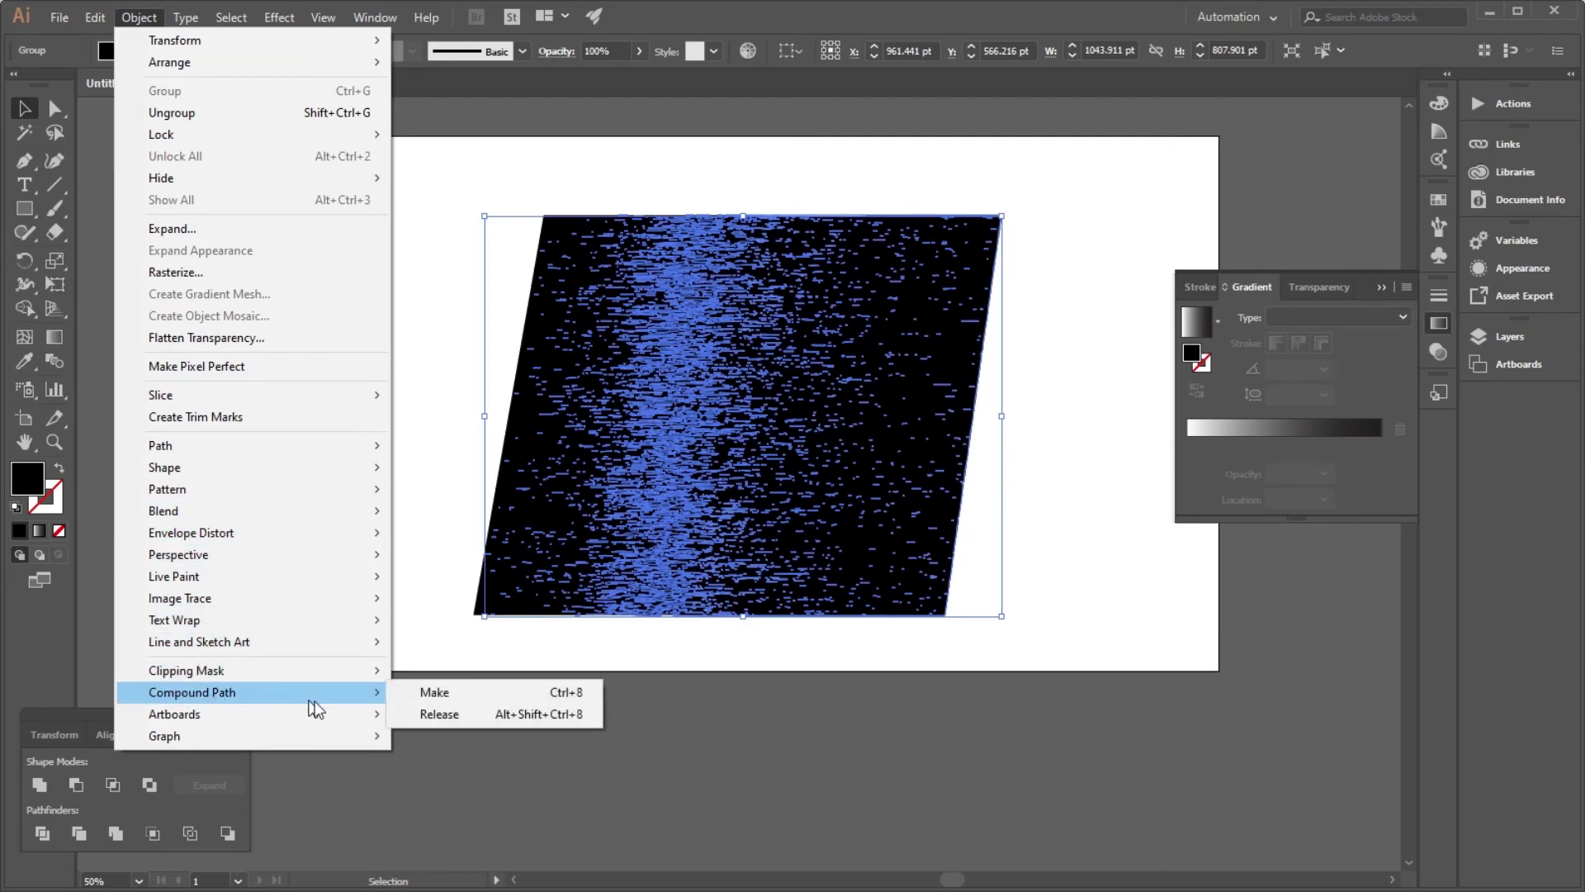
left_click(400, 700)
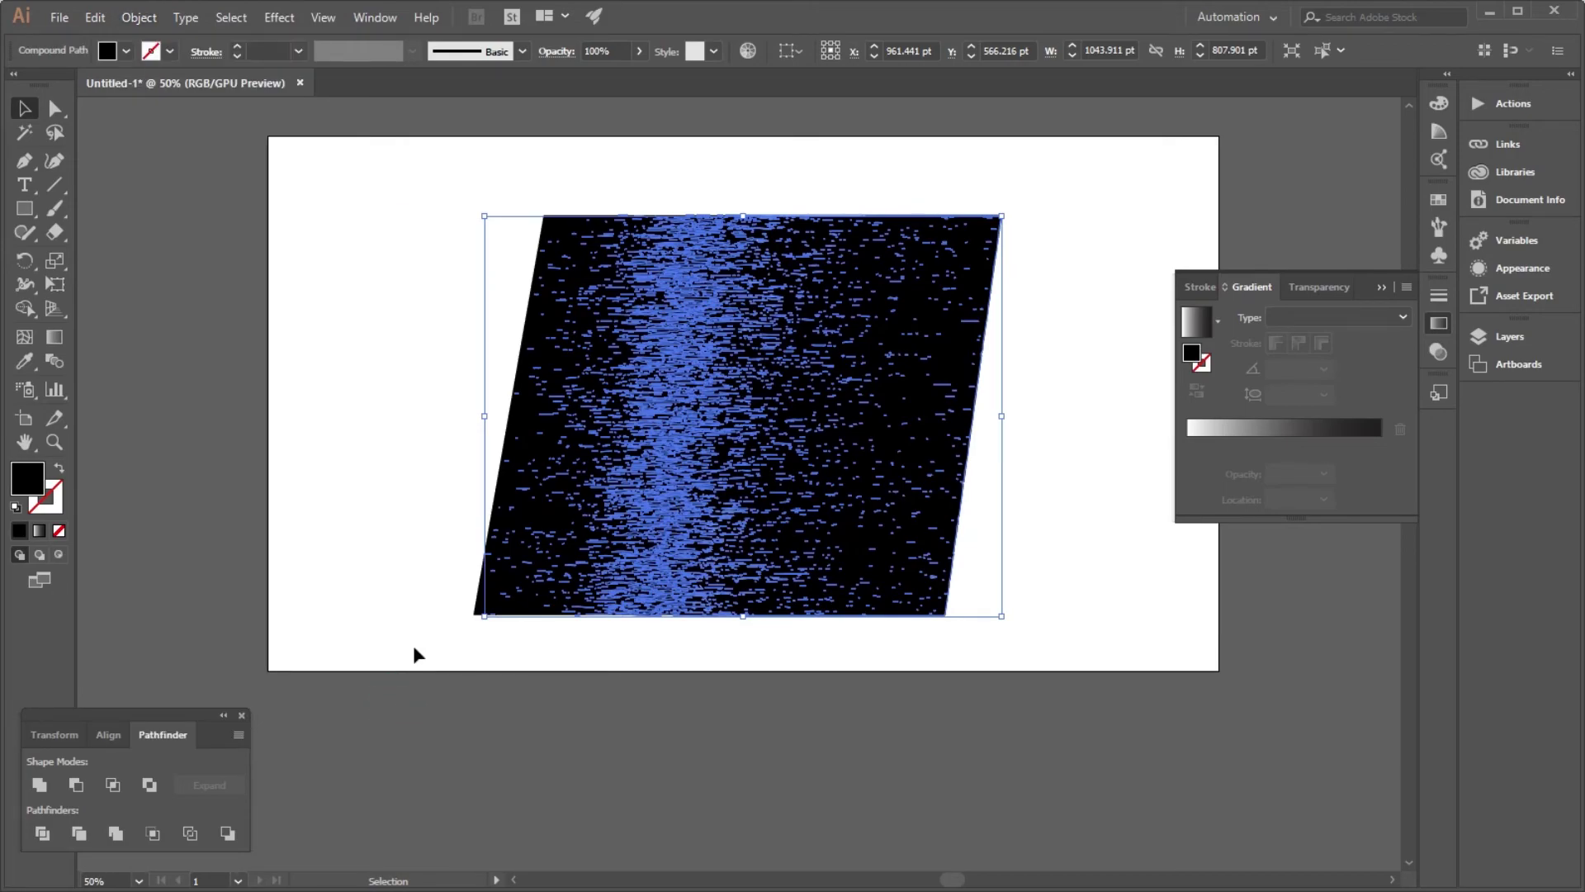
left_click(414, 456)
left_click_drag(407, 301, 999, 517)
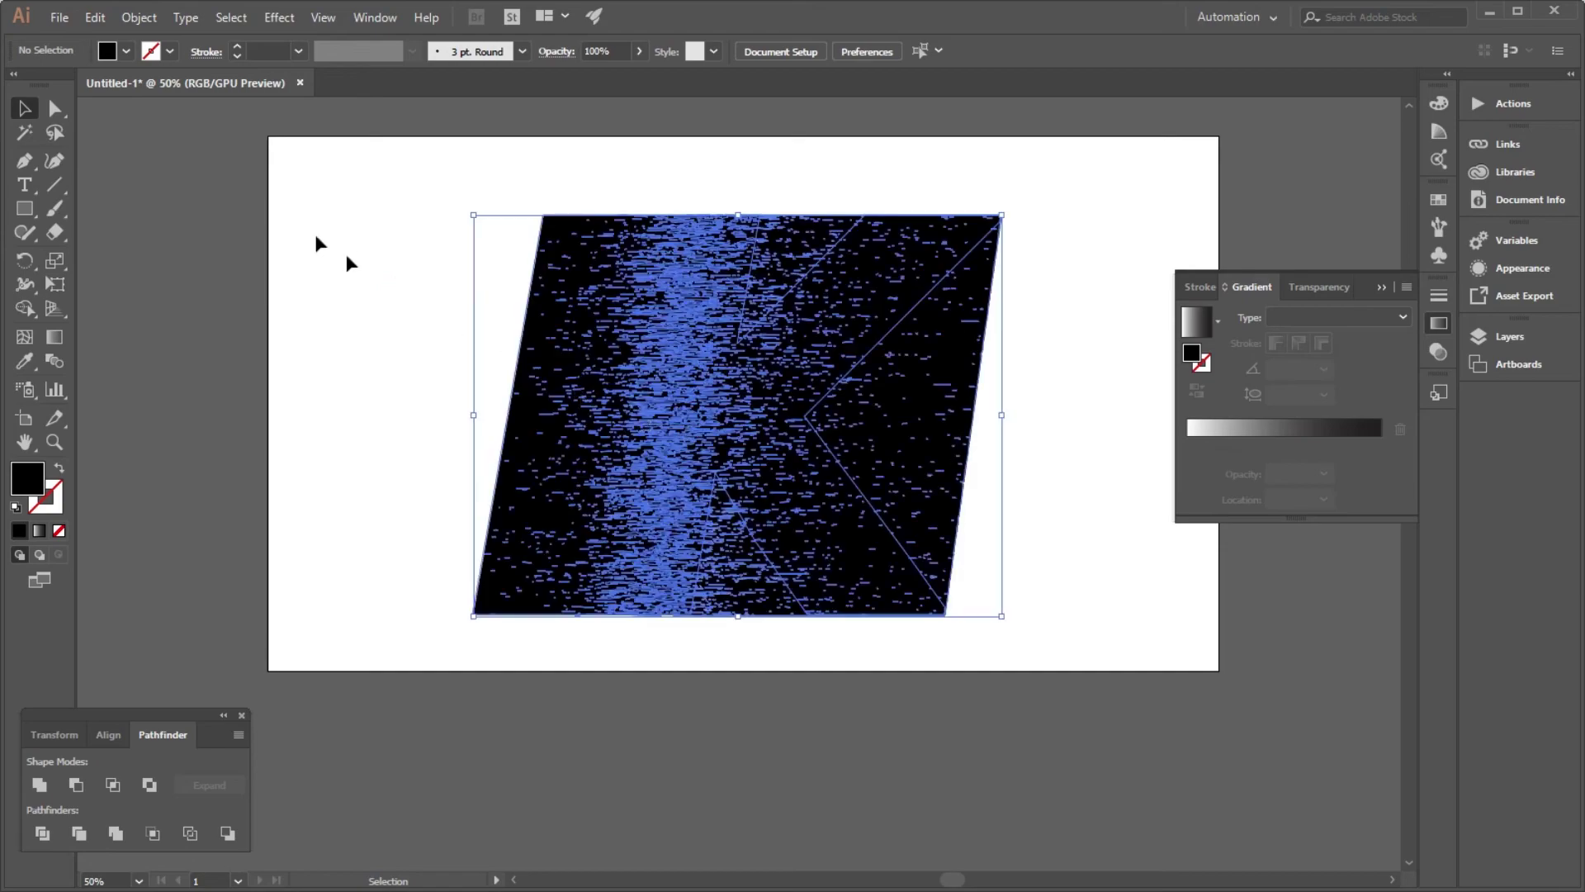
left_click(133, 17)
mouse_move(185, 671)
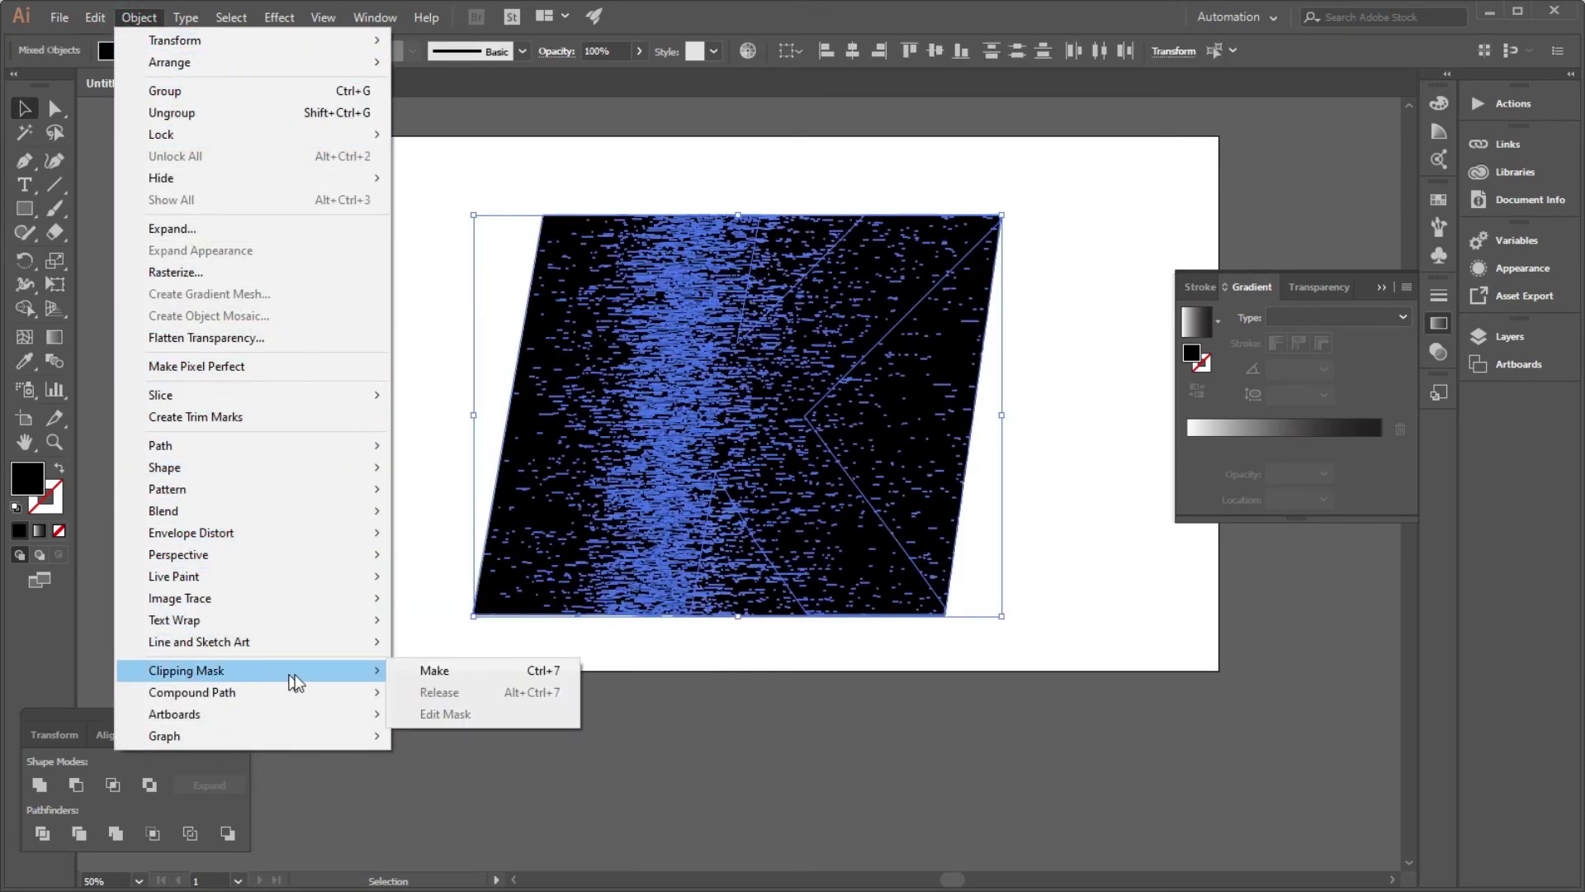
Make a clipping mask from the K and streaks, accepting the complexity warning, then deselect.
left_click(407, 670)
left_click(880, 485)
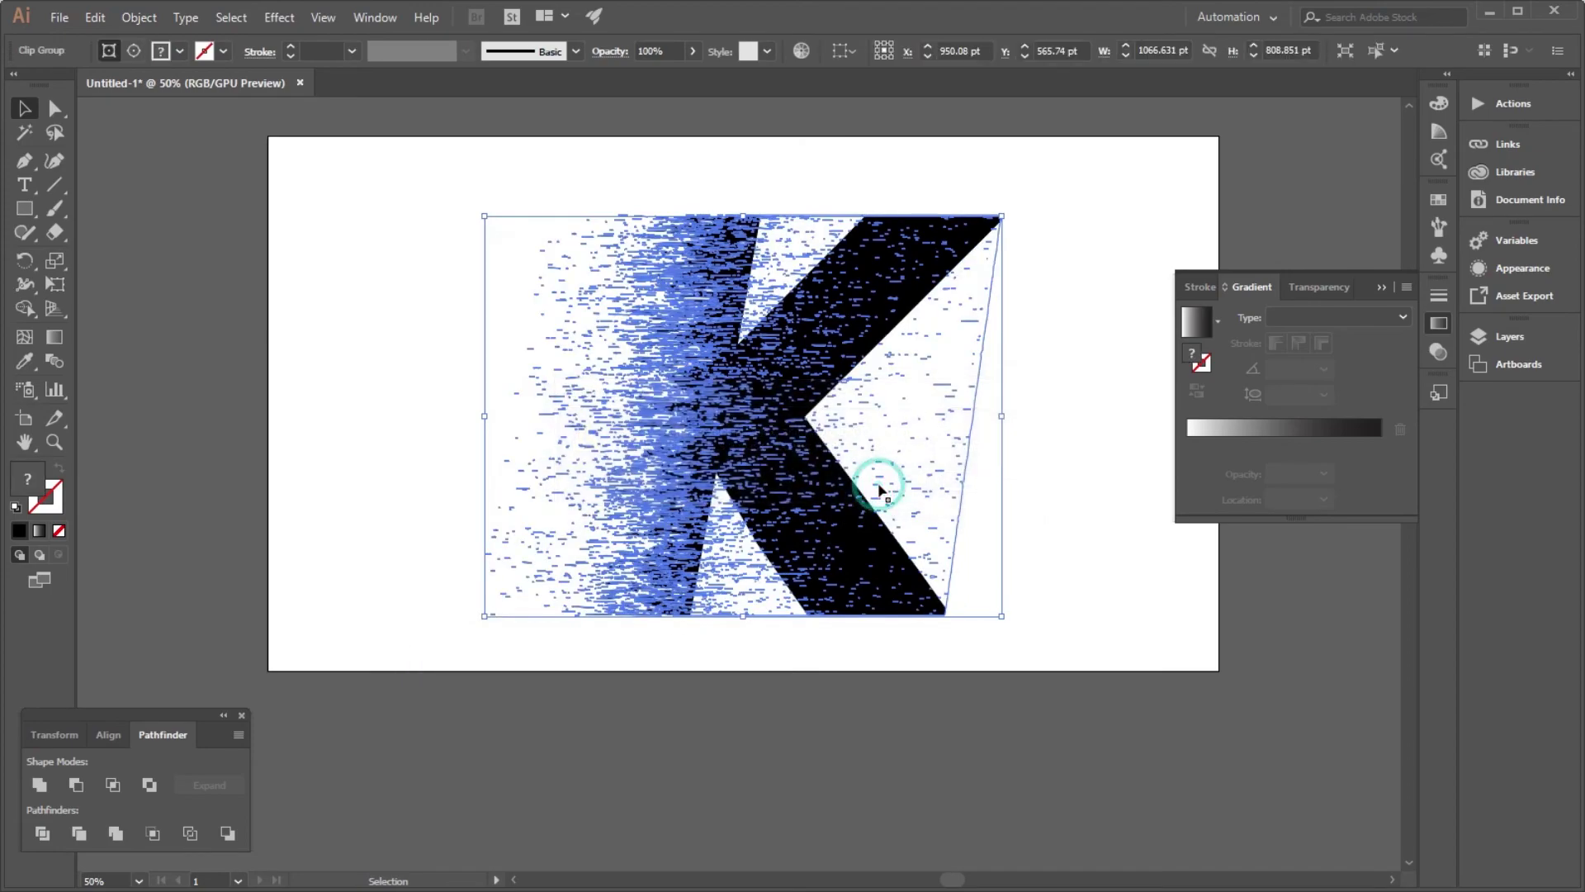
left_click(1052, 421)
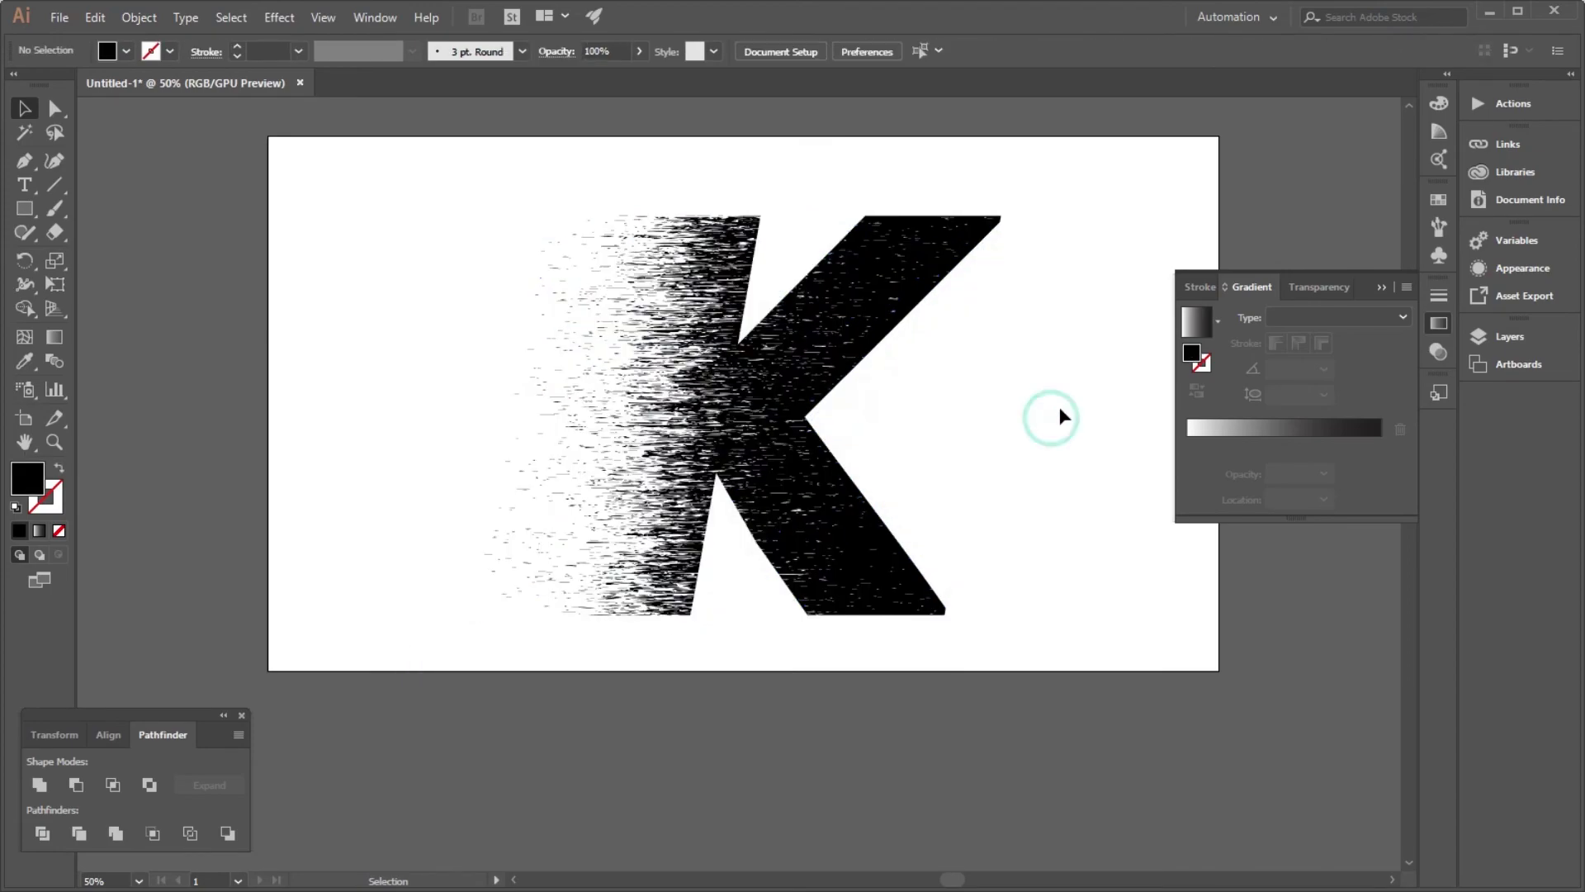
scroll(947, 352, "down", 1)
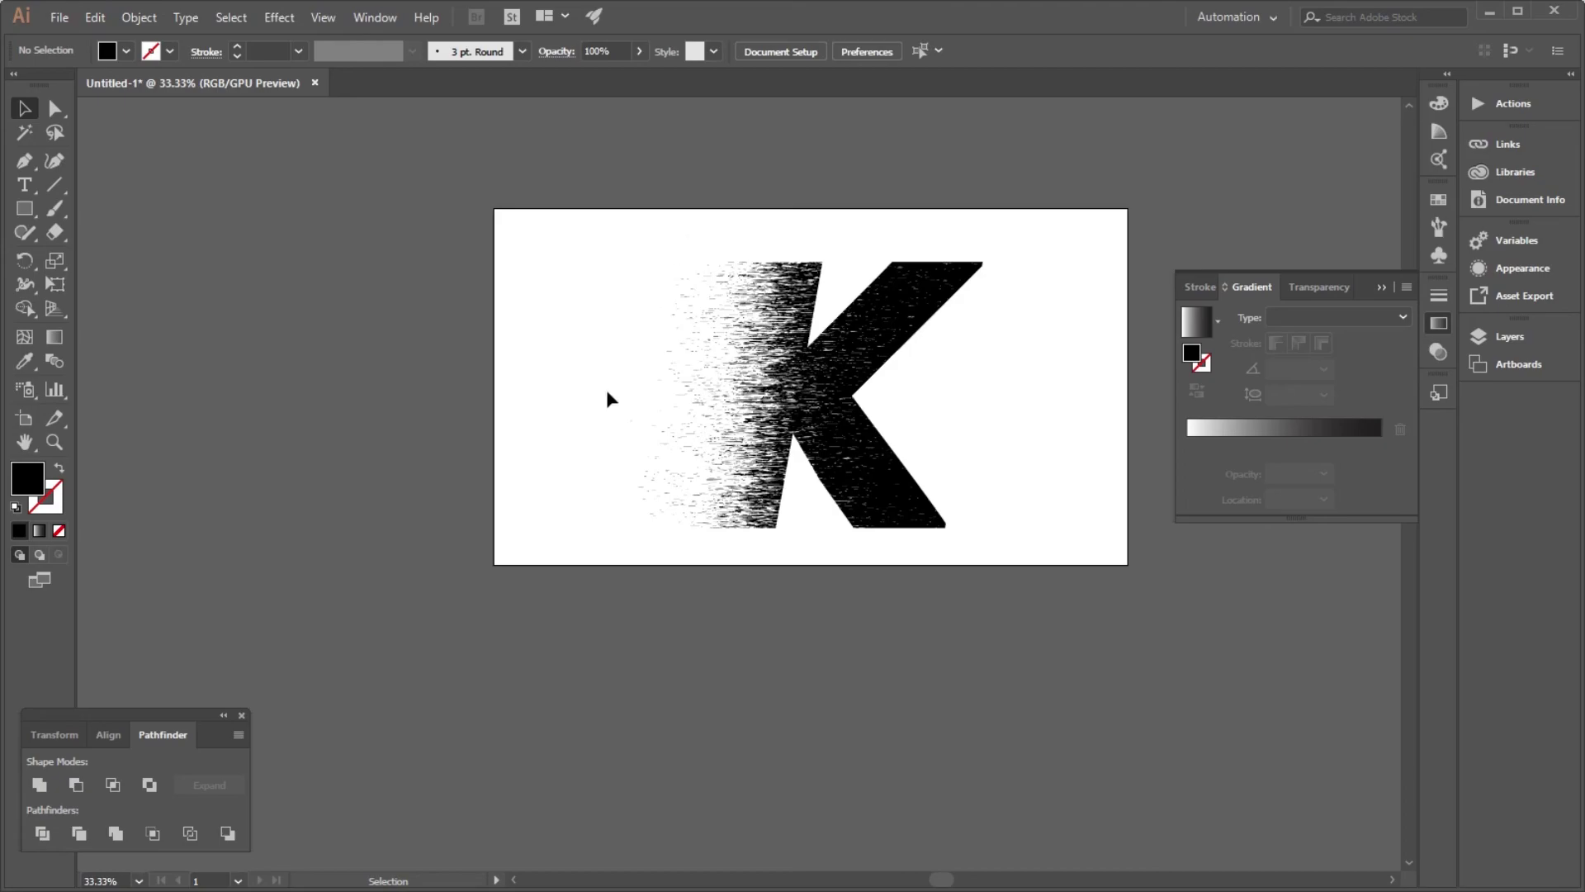
scroll(970, 320, "up", 1)
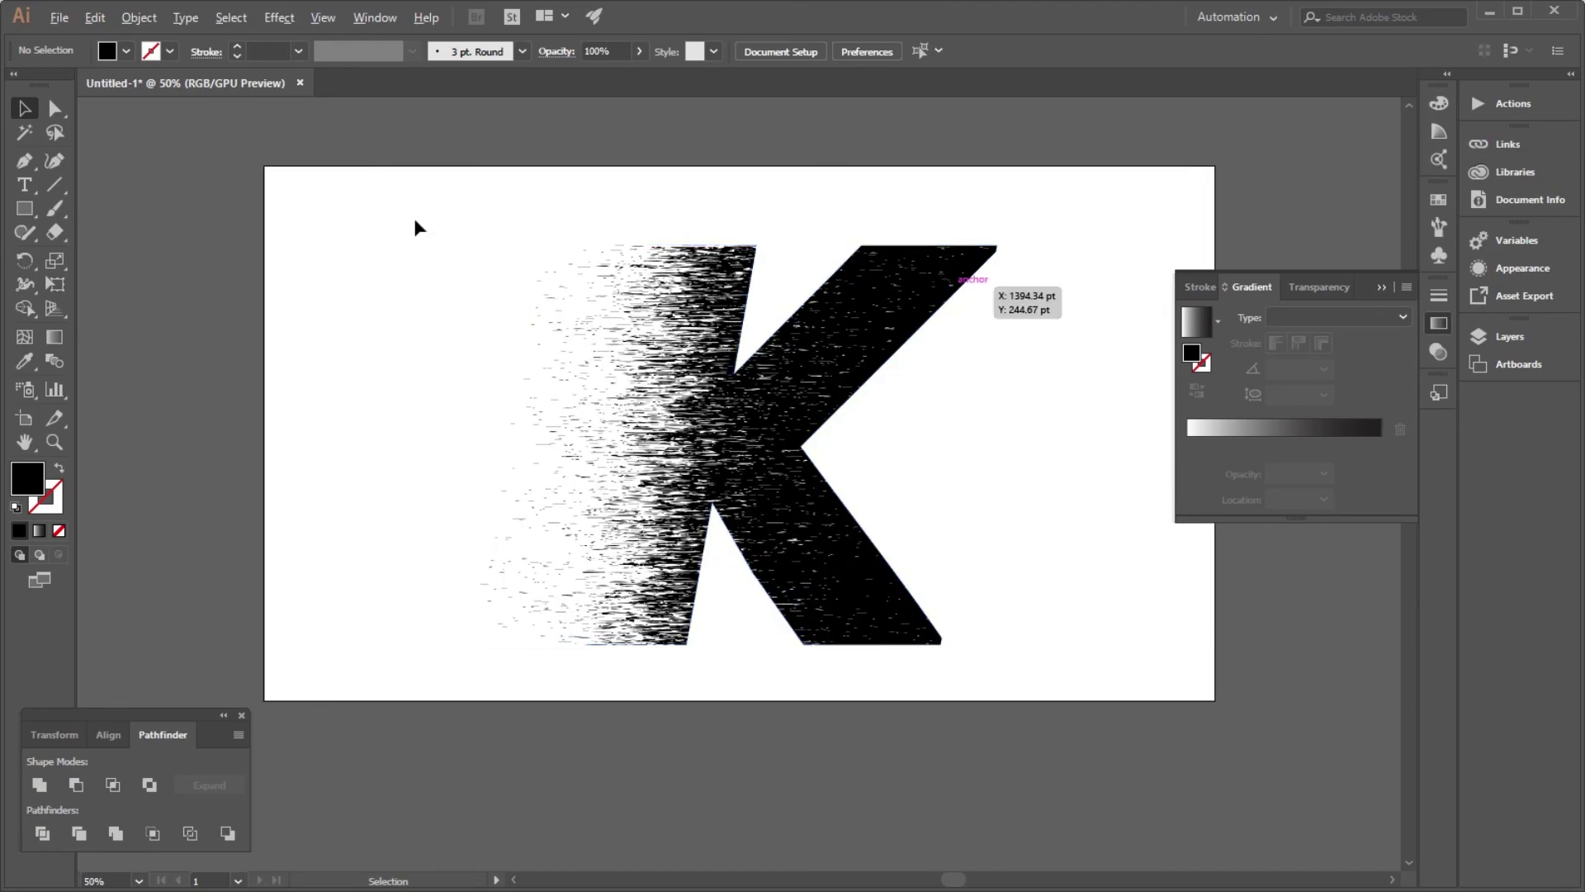